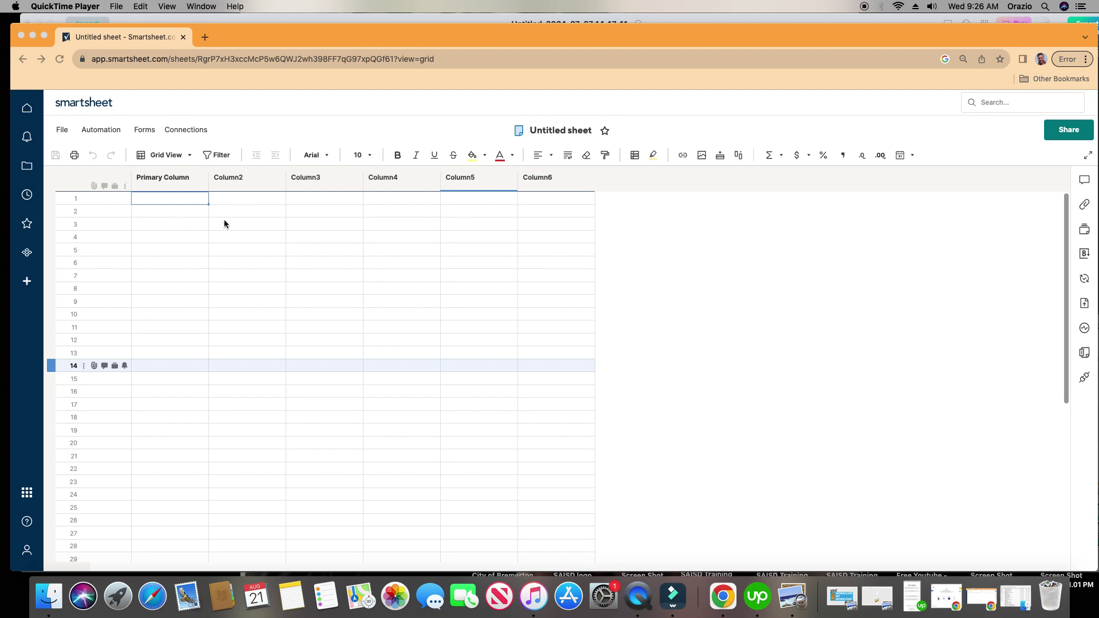
# Step: Create a new form from the Untitled sheet with all six columns as fields, then select Column2
pyautogui.click(146, 132)
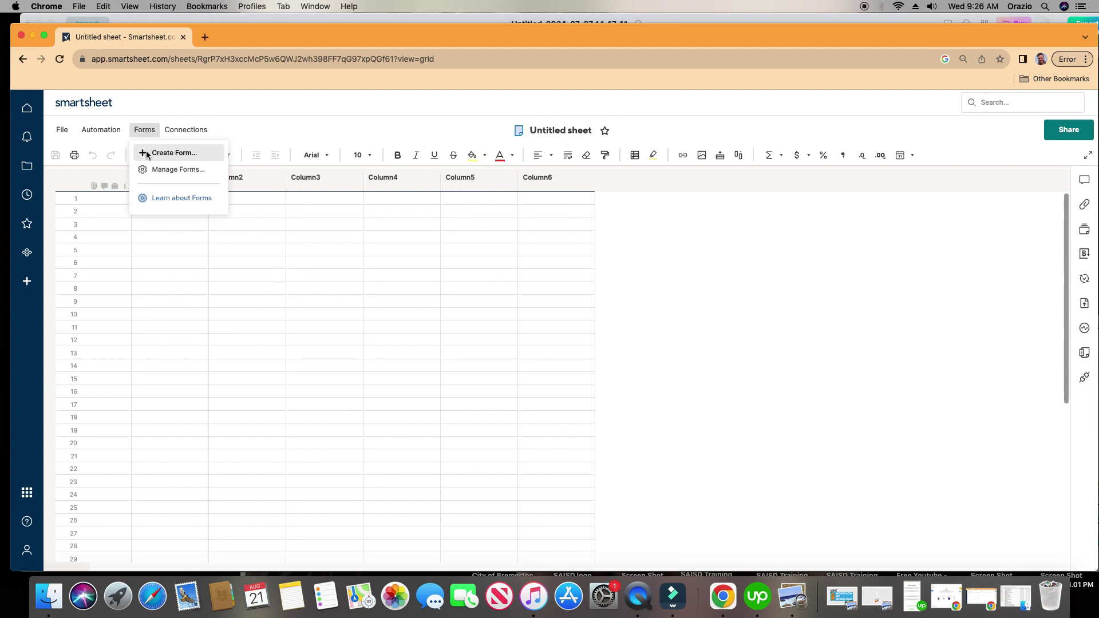
pyautogui.click(147, 154)
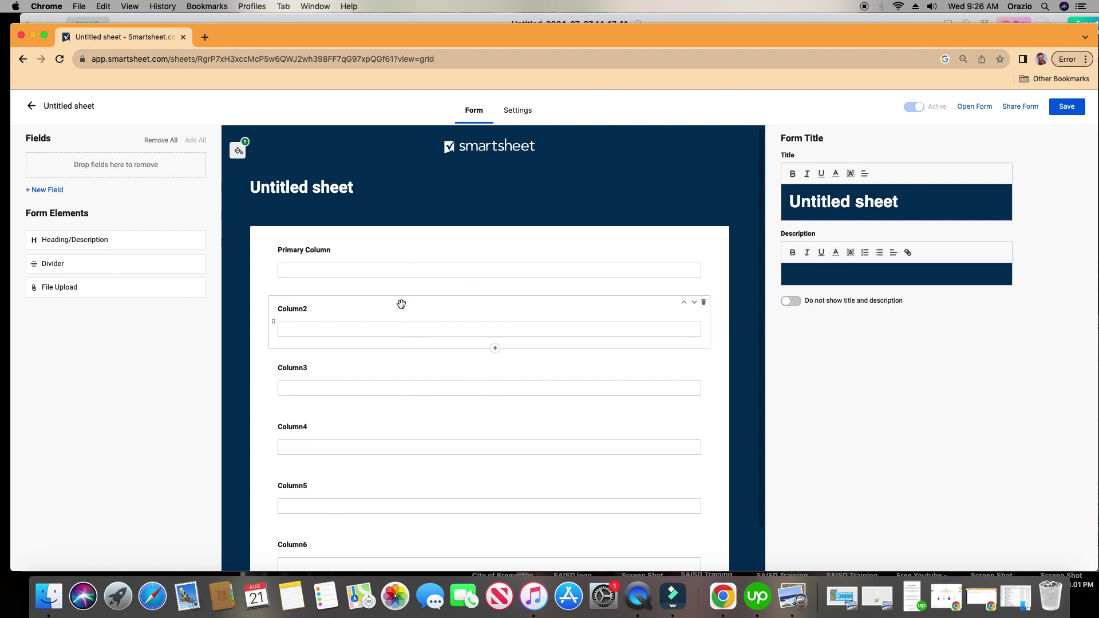
pyautogui.scroll(-2, 405, 306)
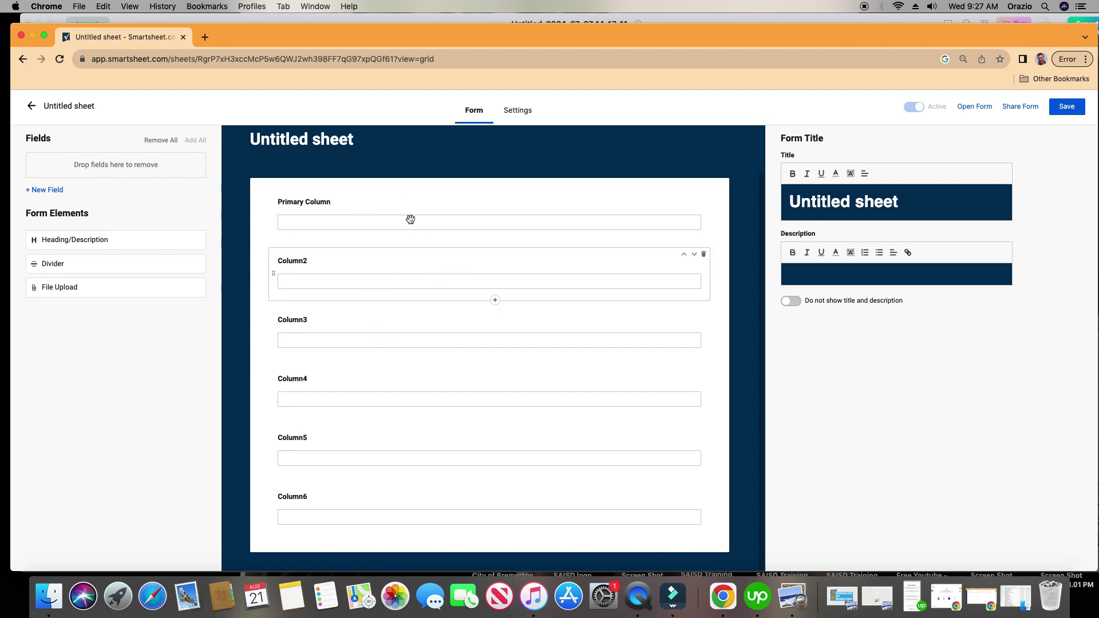
pyautogui.click(397, 273)
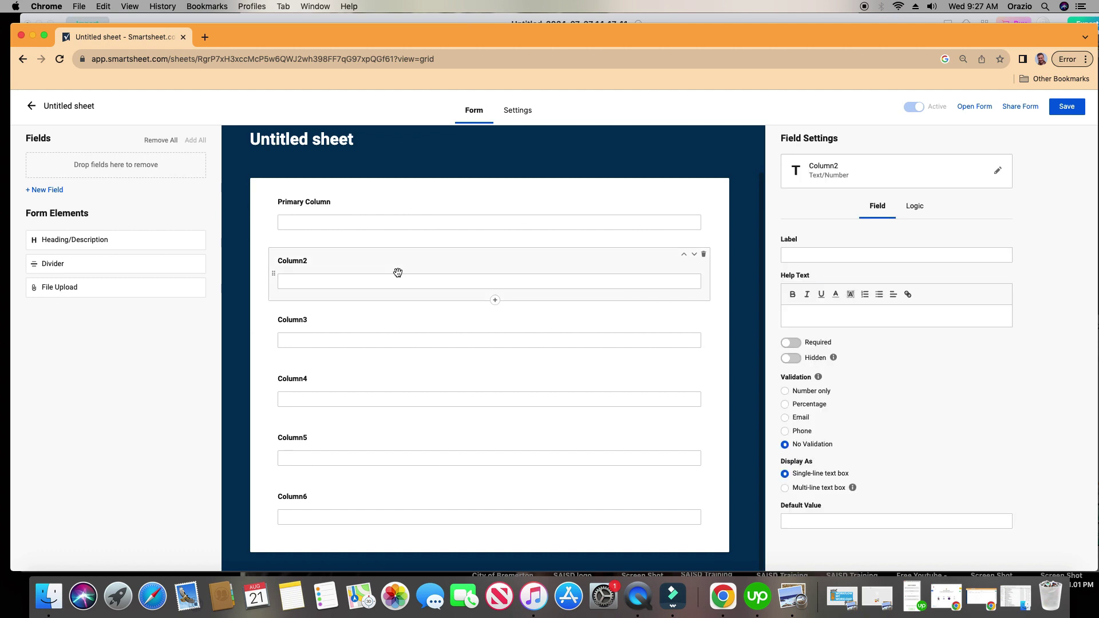
# Step: Label the Column2 field 'Your Name', rename its column to Employee Name, and begin help text
pyautogui.click(820, 258)
pyautogui.write('Your Name')
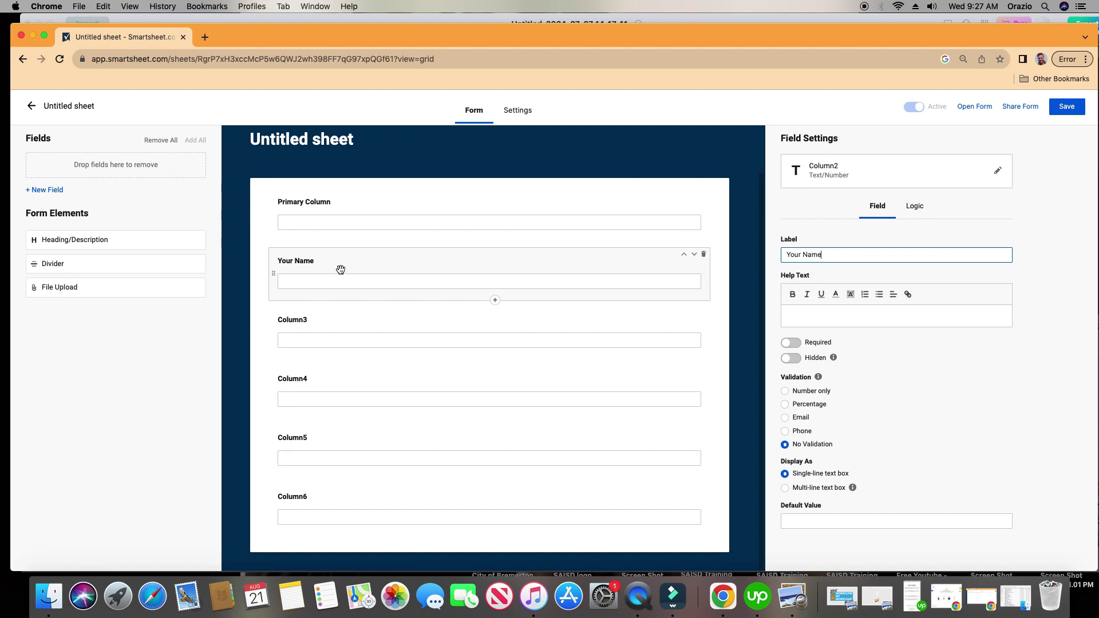
pyautogui.click(831, 173)
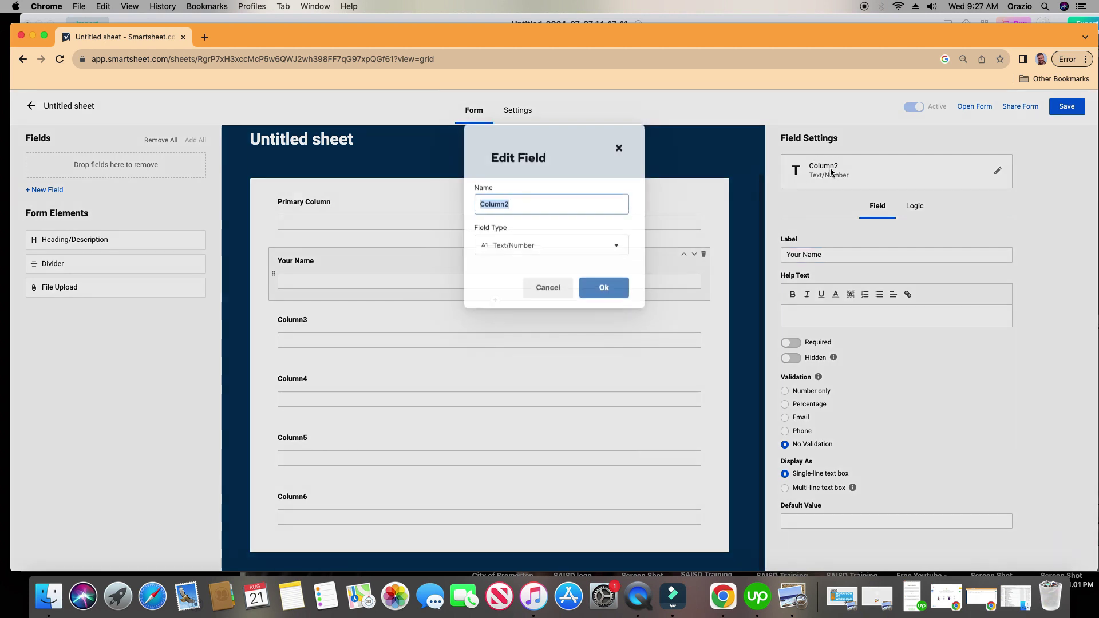
pyautogui.click(512, 208)
pyautogui.doubleClick(514, 205)
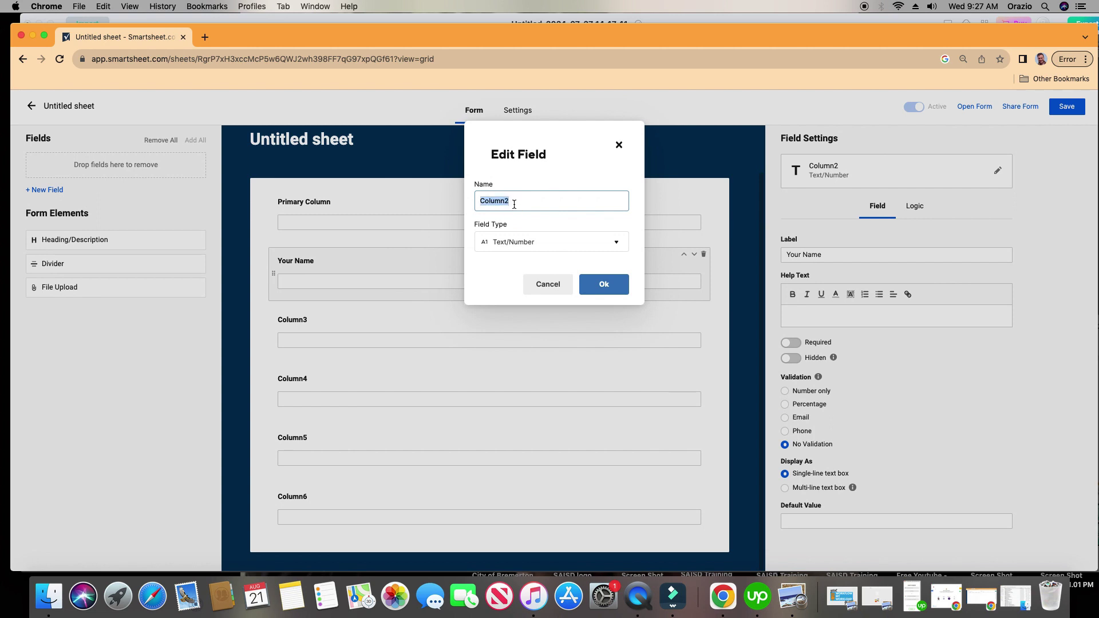
pyautogui.write('Employee Name')
pyautogui.click(603, 285)
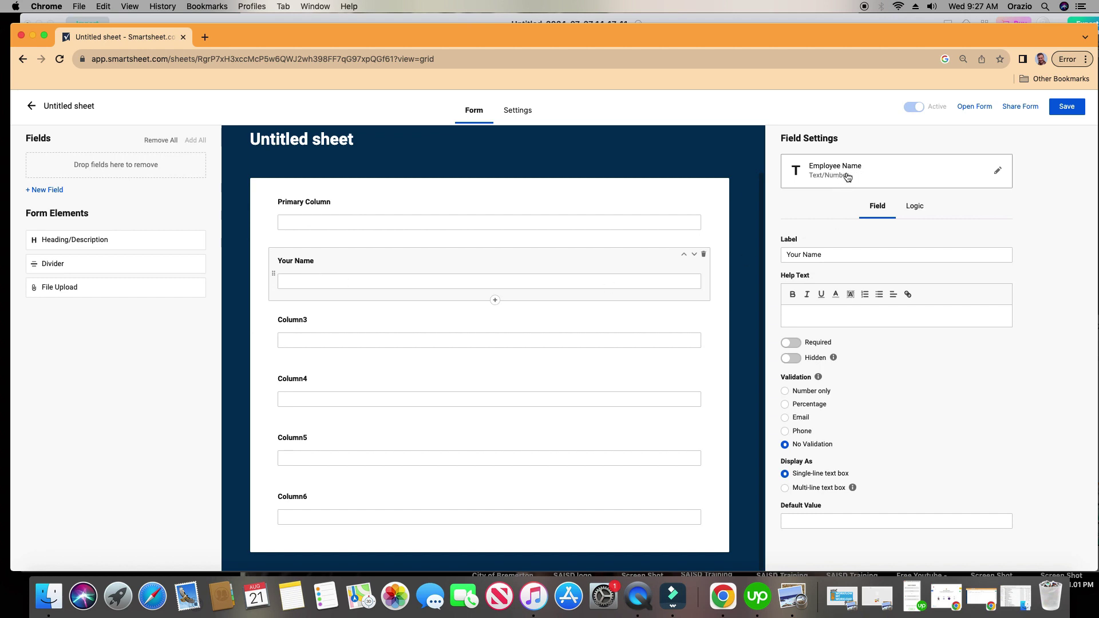
pyautogui.click(892, 312)
pyautogui.write('help')
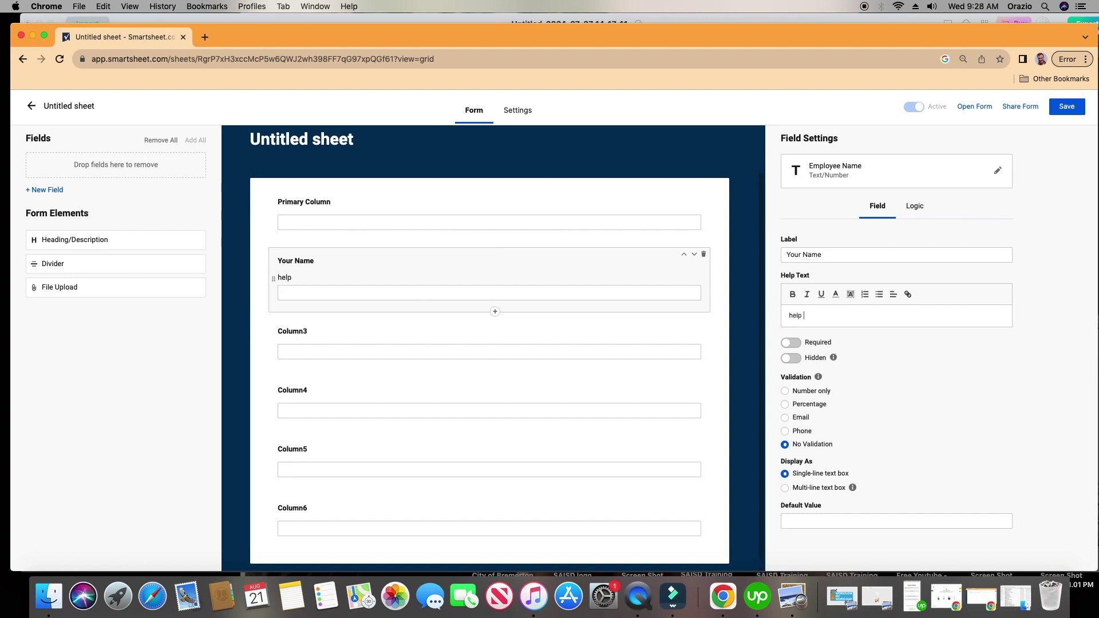
pyautogui.write(' me!aslkfjasld;fkj')
pyautogui.moveTo(854, 315); pyautogui.dragTo(779, 323)
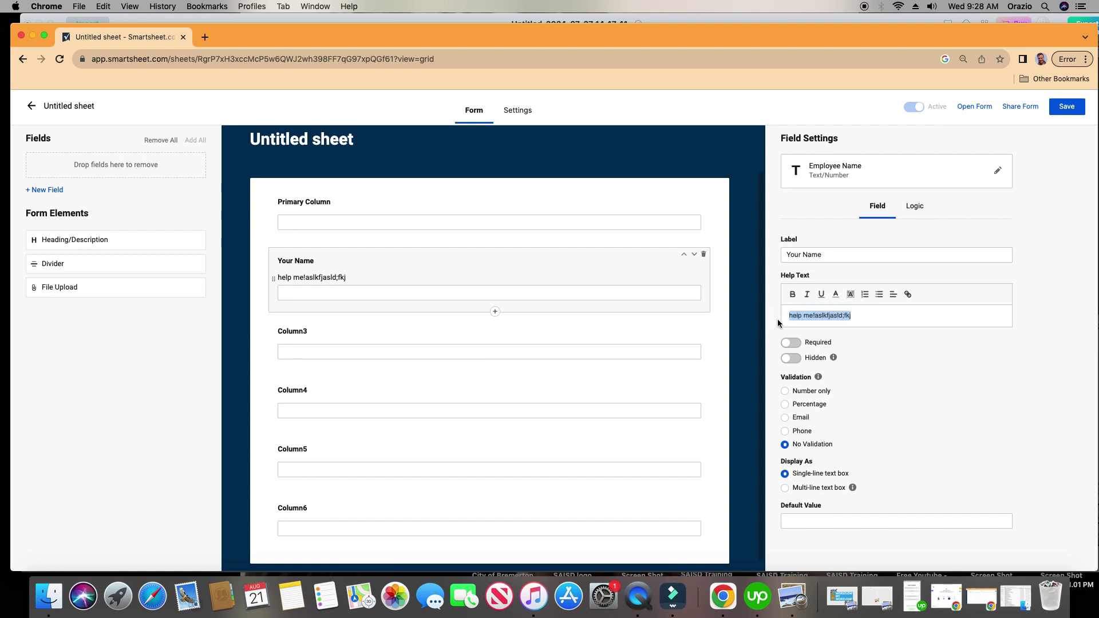
pyautogui.click(908, 294)
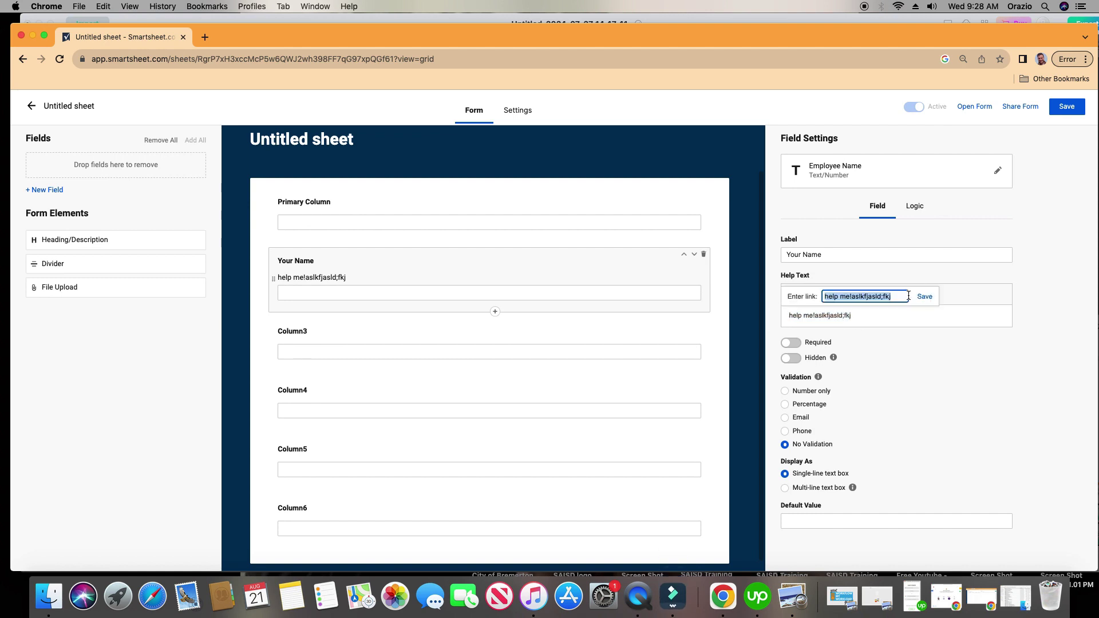
pyautogui.doubleClick(894, 298)
pyautogui.moveTo(892, 297); pyautogui.dragTo(816, 298)
pyautogui.write('www.google.com')
pyautogui.click(925, 298)
# Step: Verify the help link points to Google, then select Column3 and begin a new field
pyautogui.click(933, 314)
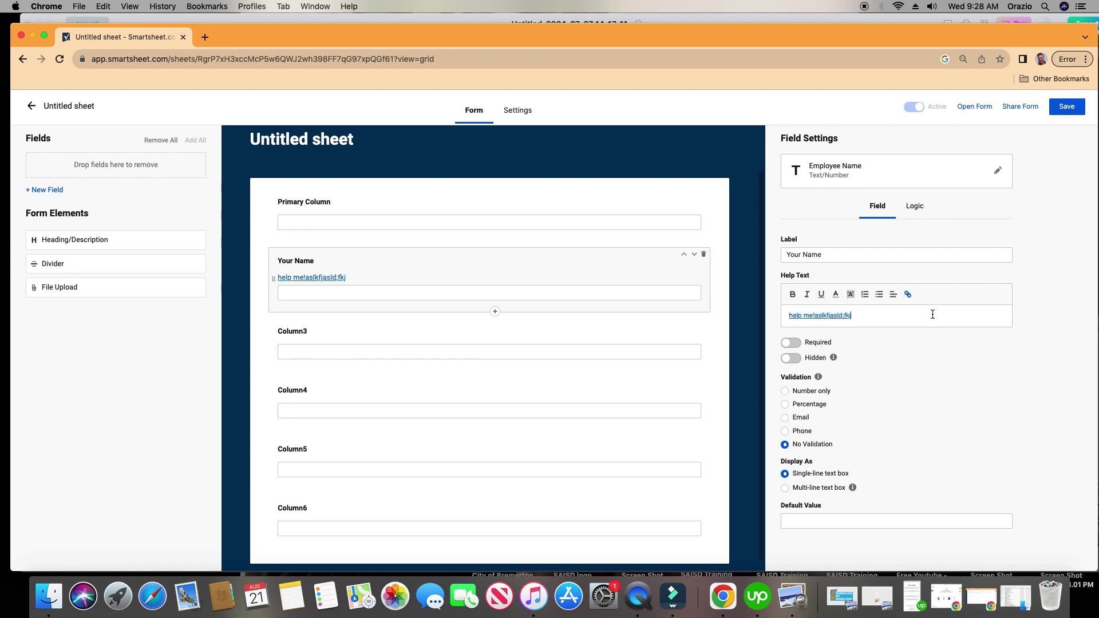
pyautogui.click(801, 322)
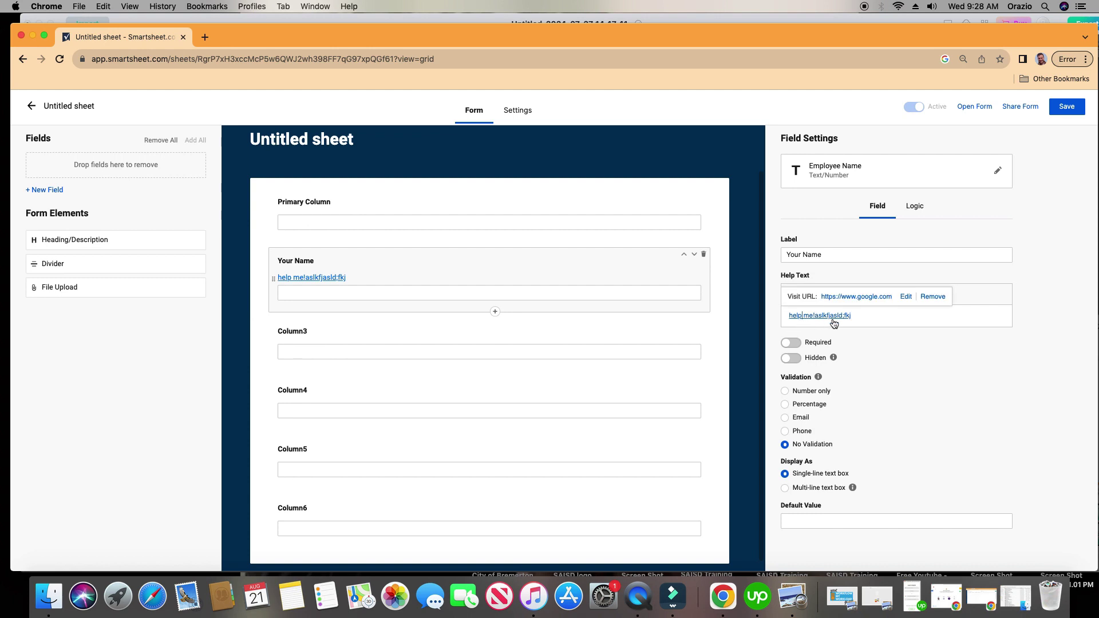
pyautogui.click(873, 317)
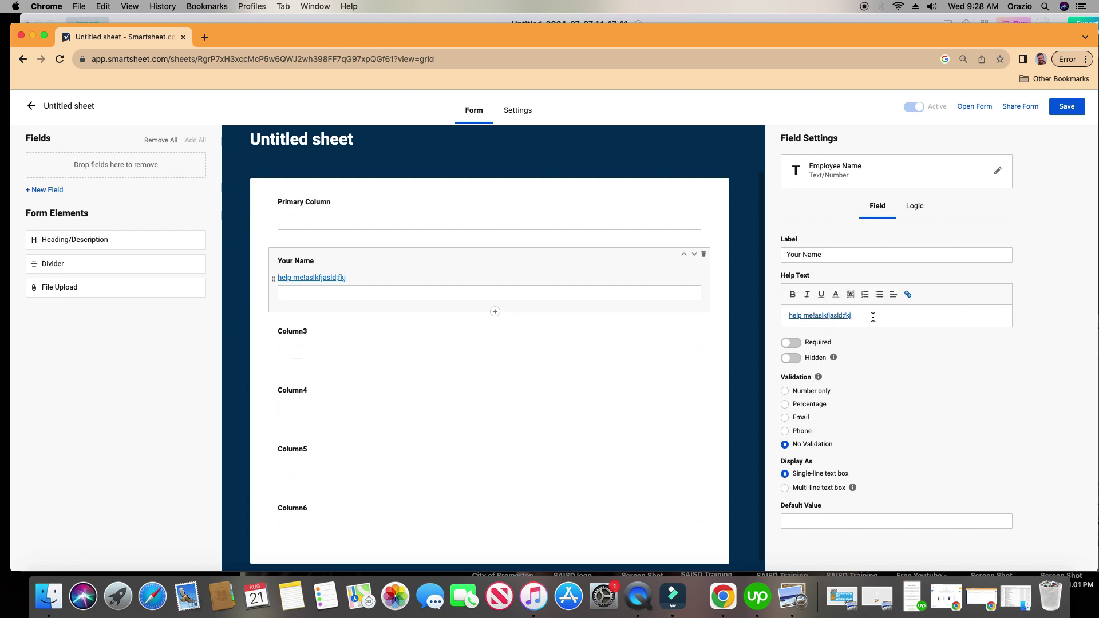
pyautogui.click(339, 343)
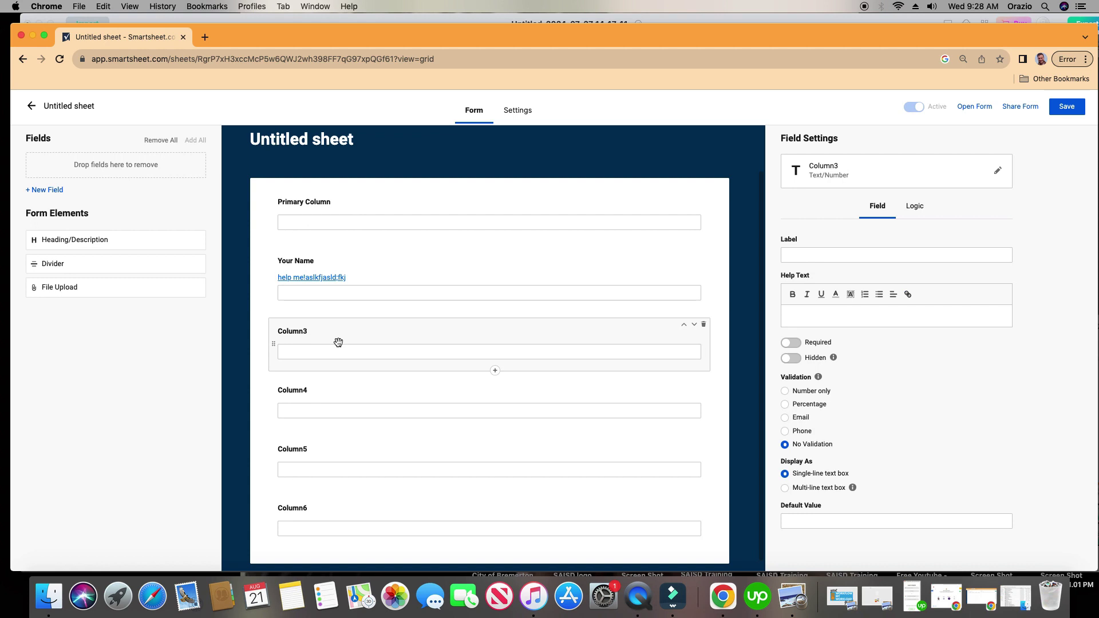
pyautogui.click(54, 192)
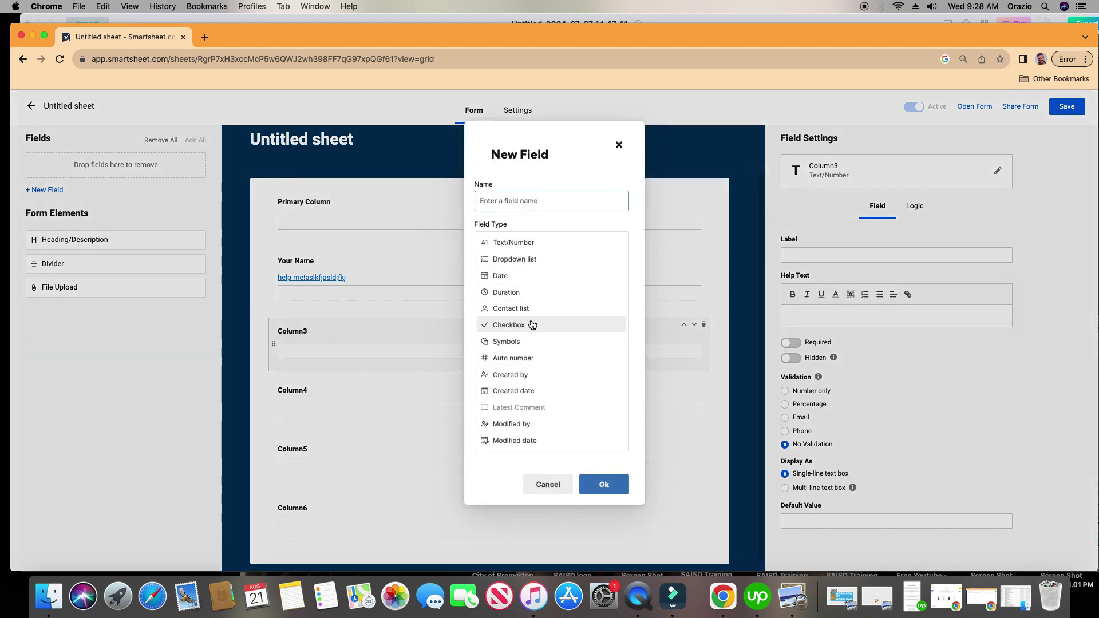
# Step: Create a dropdown field 'Are you happy?' with the choices Yes and No
pyautogui.click(531, 261)
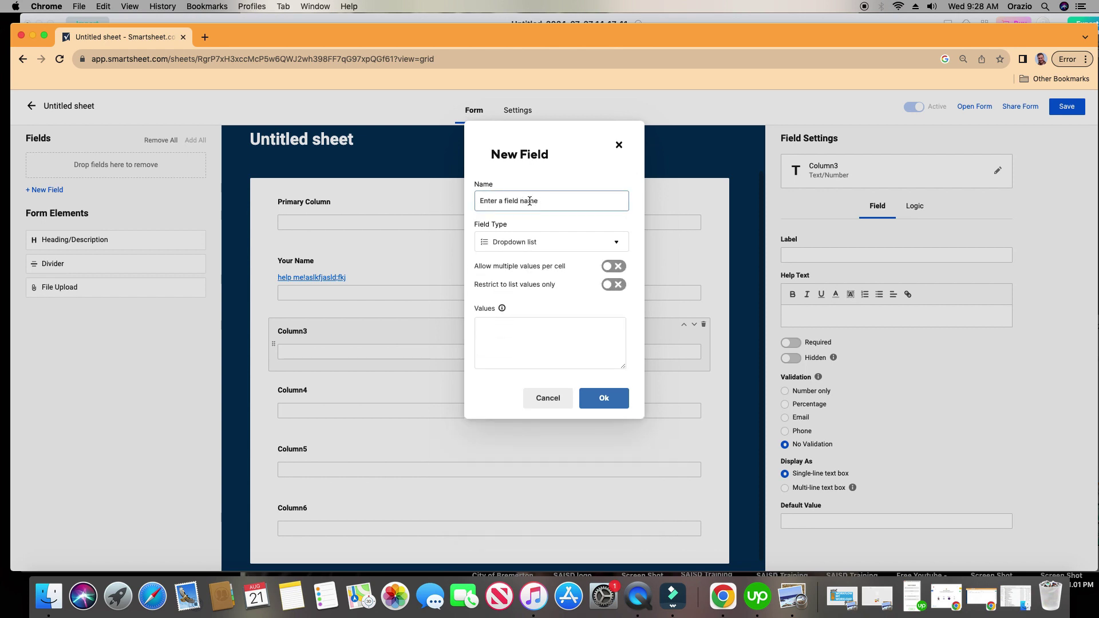
pyautogui.write('A')
pyautogui.click(554, 346)
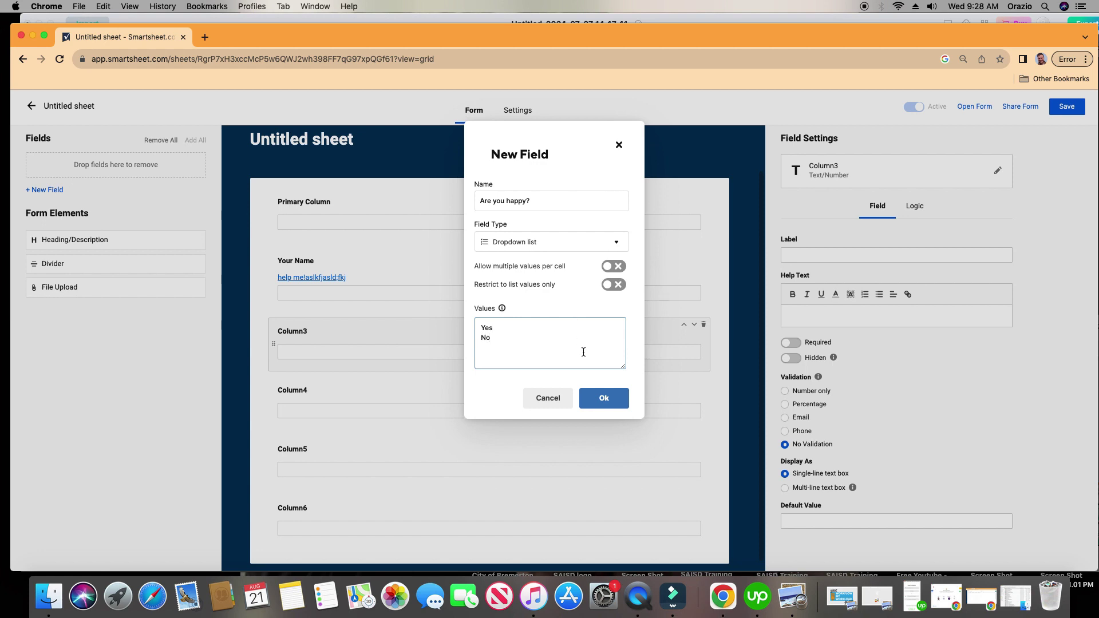
pyautogui.click(604, 397)
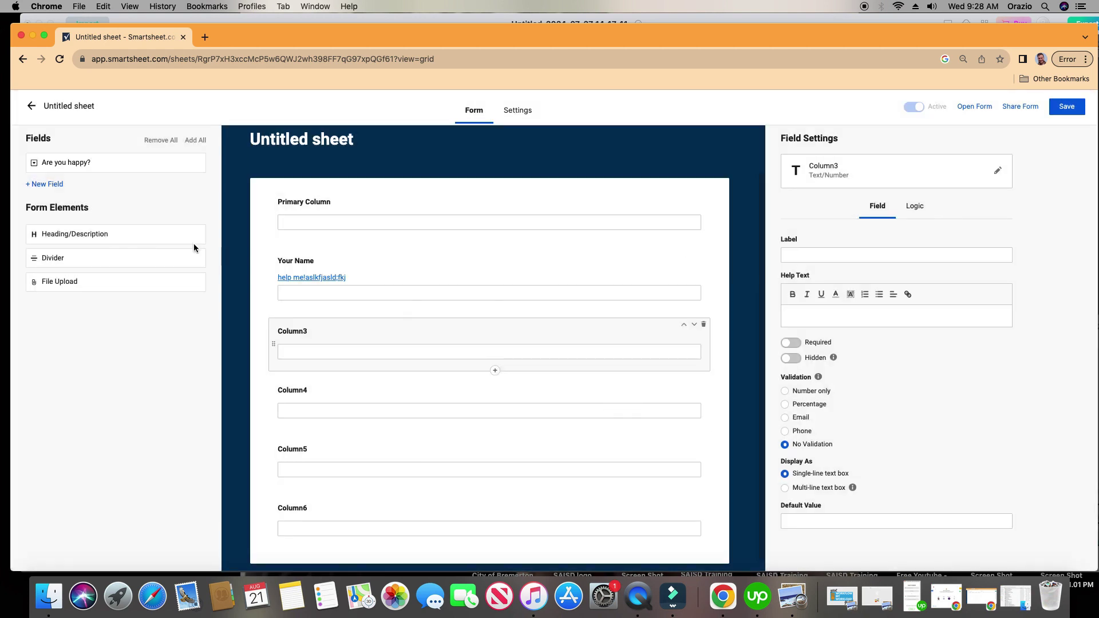
pyautogui.moveTo(84, 166)
pyautogui.mouseDown()
pyautogui.moveTo(275, 277)
pyautogui.moveTo(407, 375)
pyautogui.moveTo(409, 421)
pyautogui.moveTo(61, 174)
pyautogui.moveTo(91, 172)
pyautogui.mouseUp()
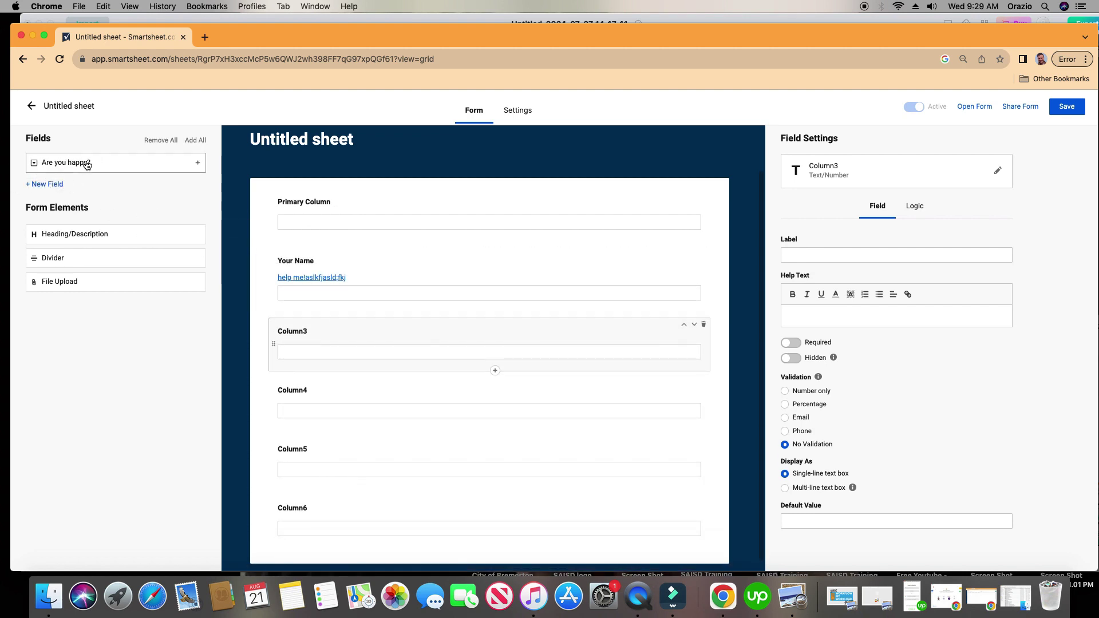
# Step: Add the Are you happy? question and a heading titled 'Your Information' to the form
pyautogui.click(89, 168)
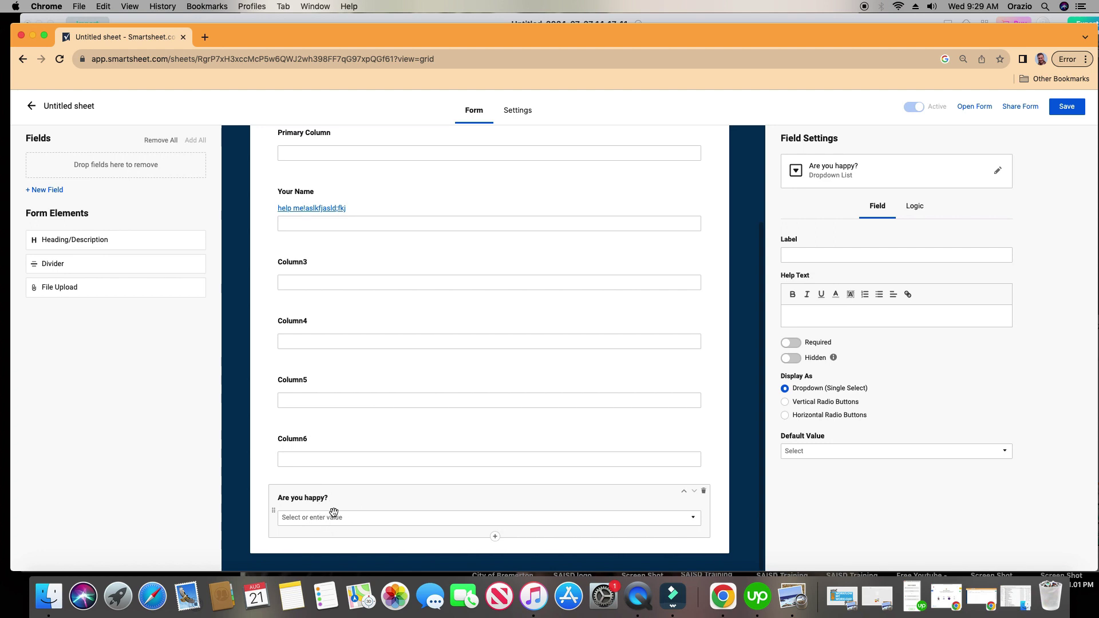
pyautogui.moveTo(74, 239); pyautogui.dragTo(332, 239)
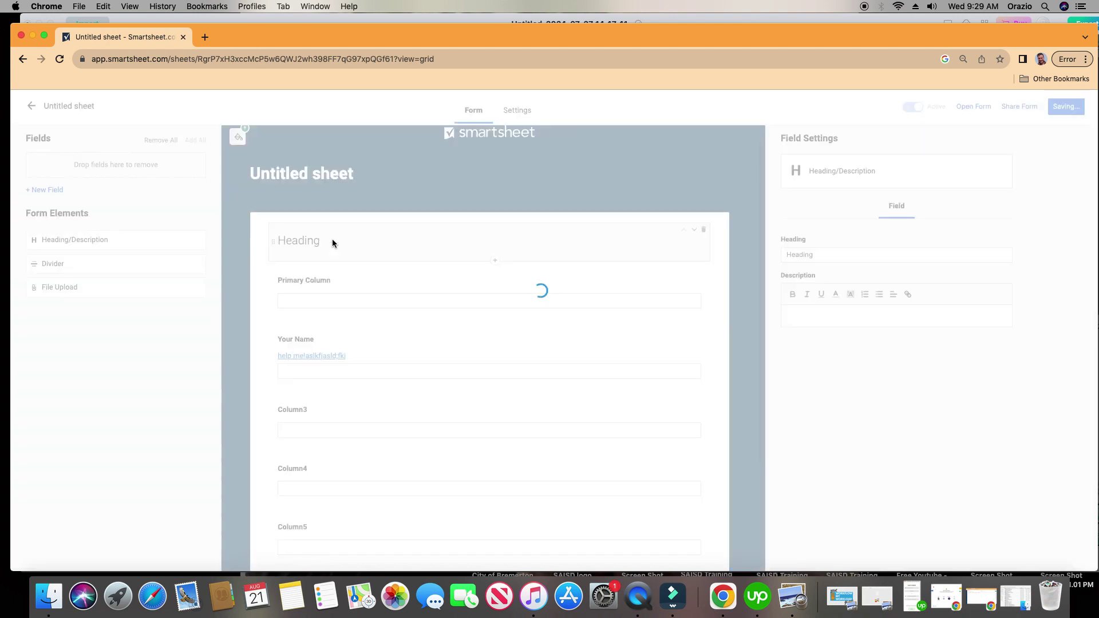
pyautogui.moveTo(824, 254); pyautogui.dragTo(776, 254)
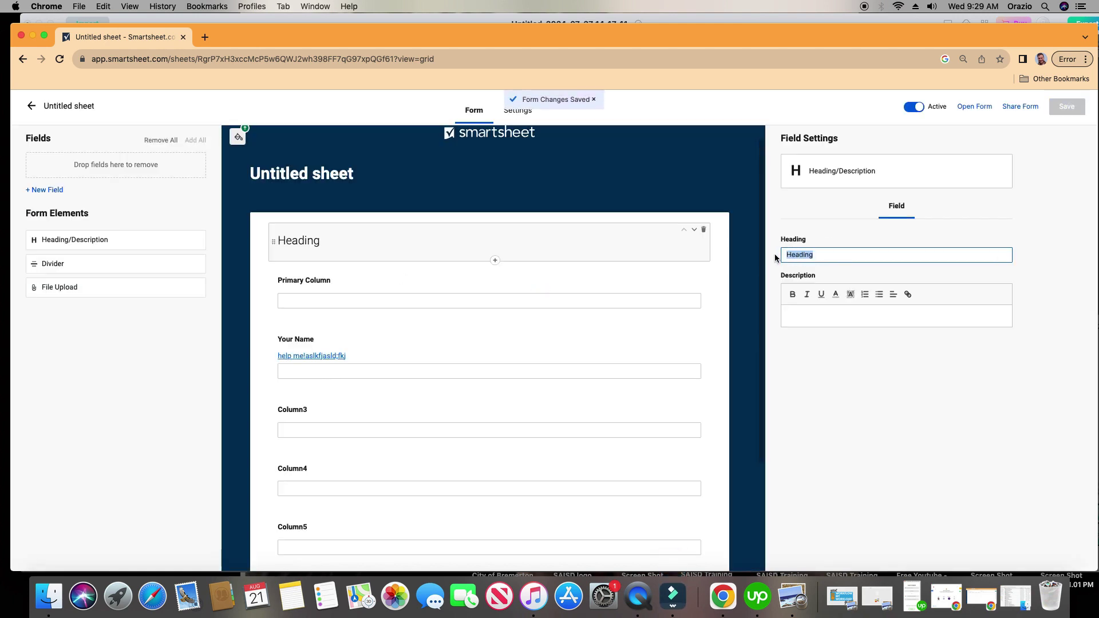
pyautogui.write('Your Information')
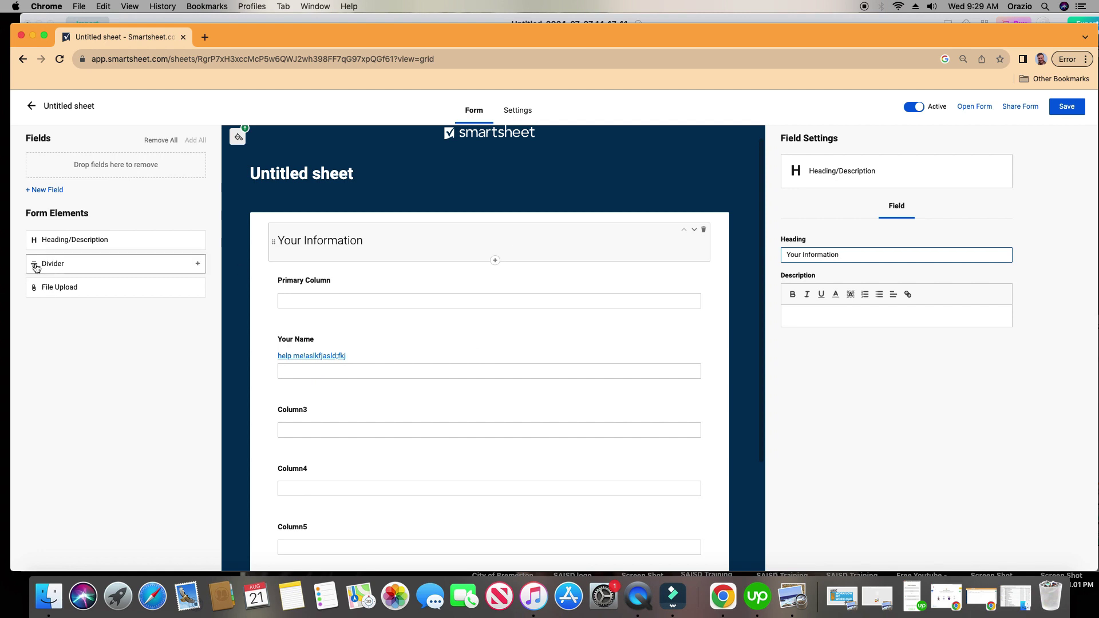
# Step: Insert a divider below the Your Name field and add a File Upload field
pyautogui.moveTo(114, 264); pyautogui.dragTo(322, 409)
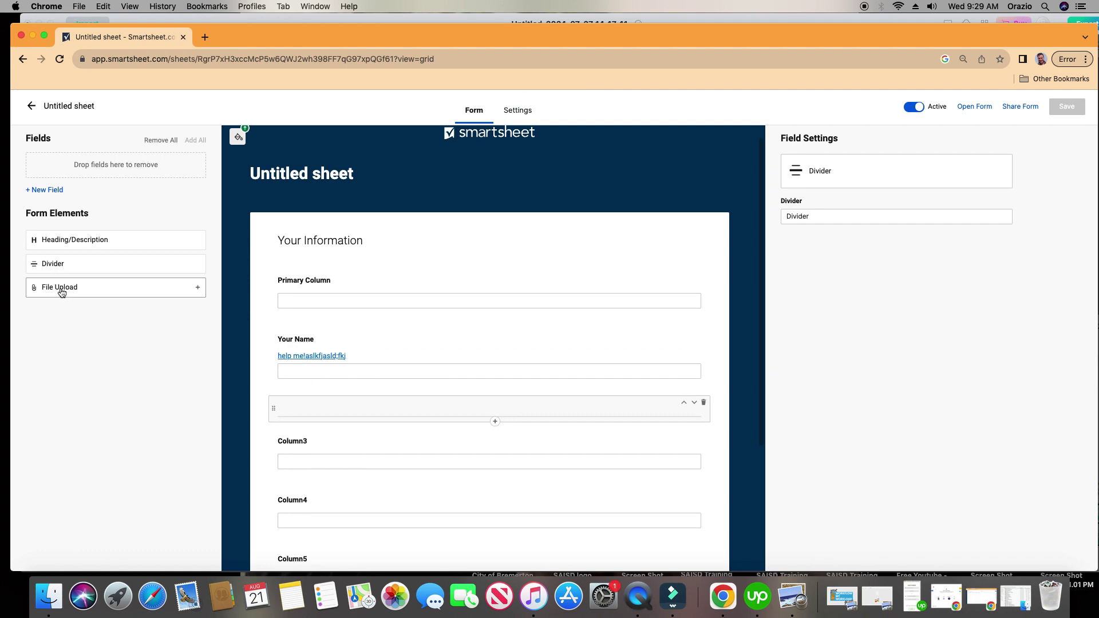
pyautogui.moveTo(61, 292); pyautogui.dragTo(331, 542)
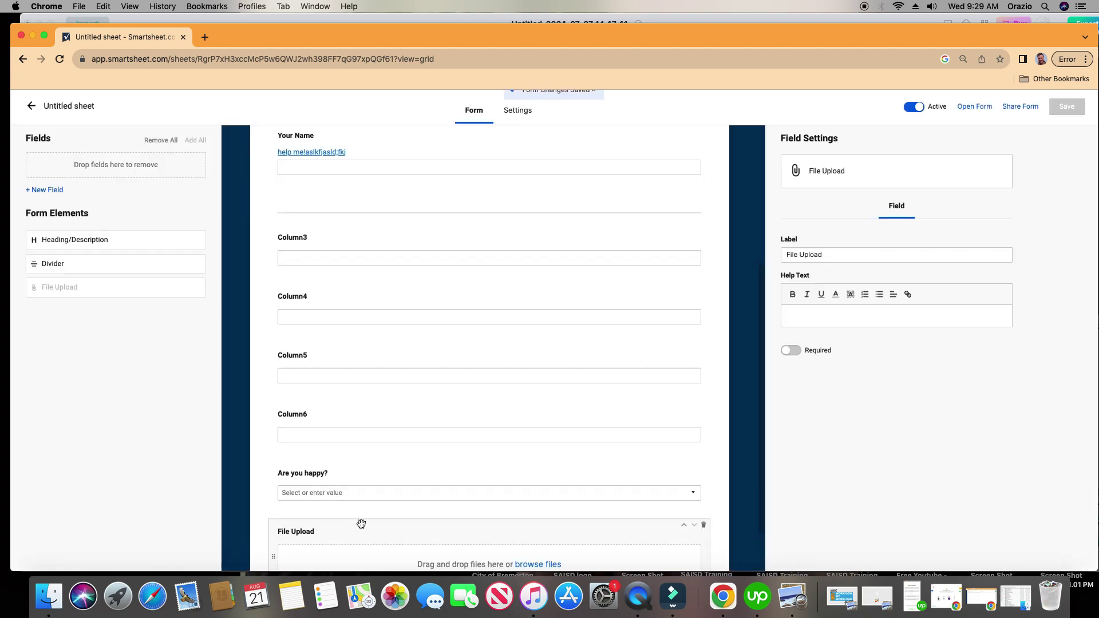
pyautogui.scroll(-2, 367, 521)
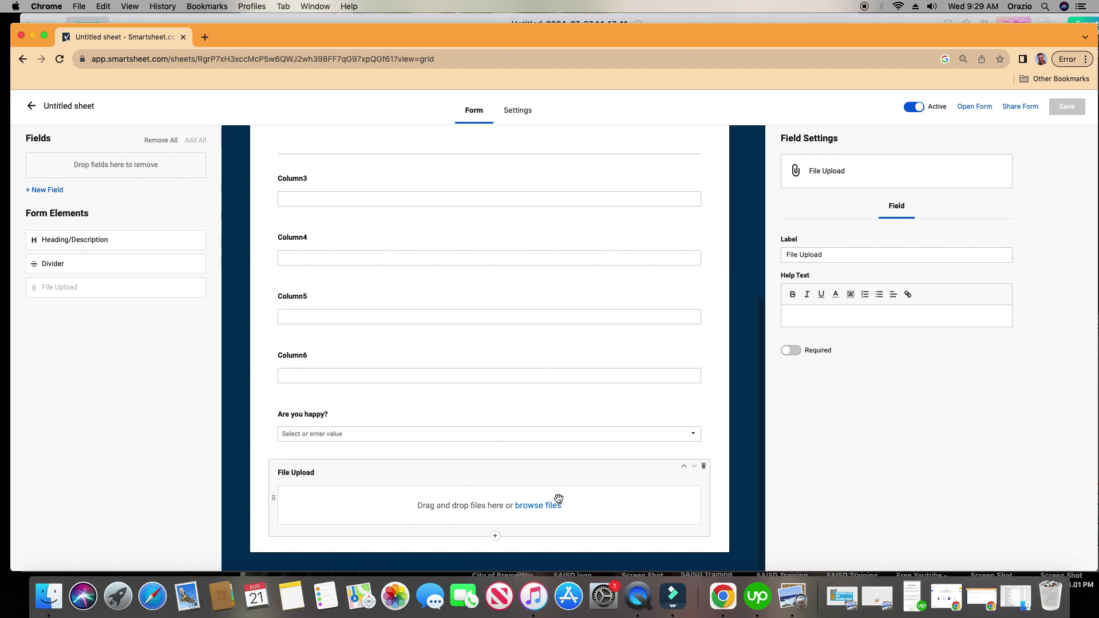
# Step: Display the Are you happy? question as horizontal Yes/No radio buttons
pyautogui.scroll(2, 515, 412)
pyautogui.scroll(1, 499, 381)
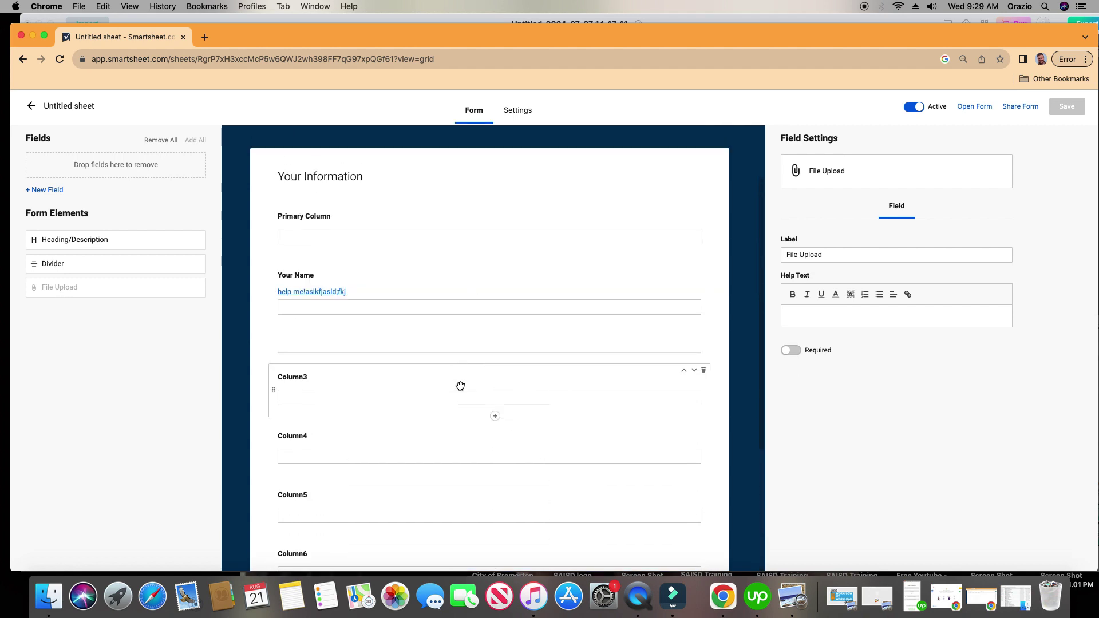
pyautogui.scroll(-3, 438, 450)
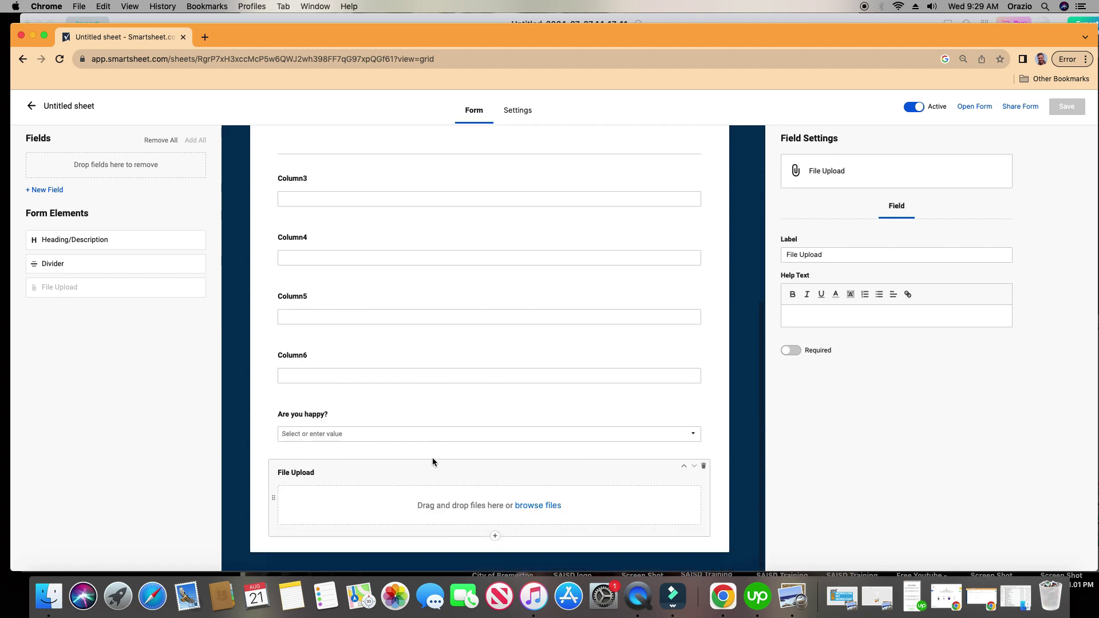
pyautogui.click(411, 408)
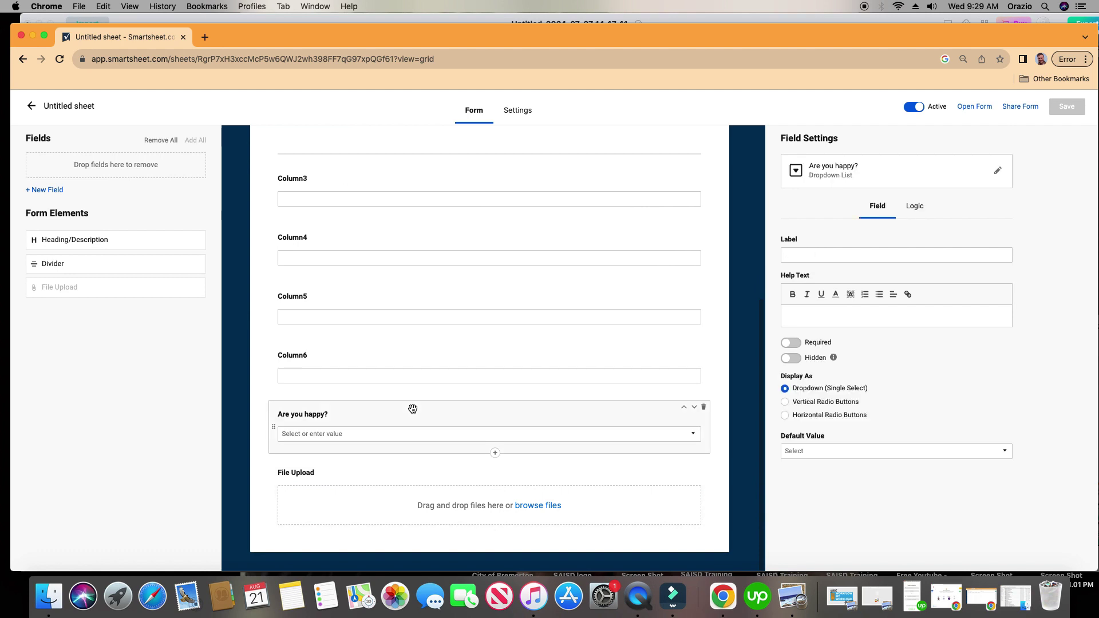
pyautogui.moveTo(412, 409); pyautogui.dragTo(388, 413)
pyautogui.click(785, 403)
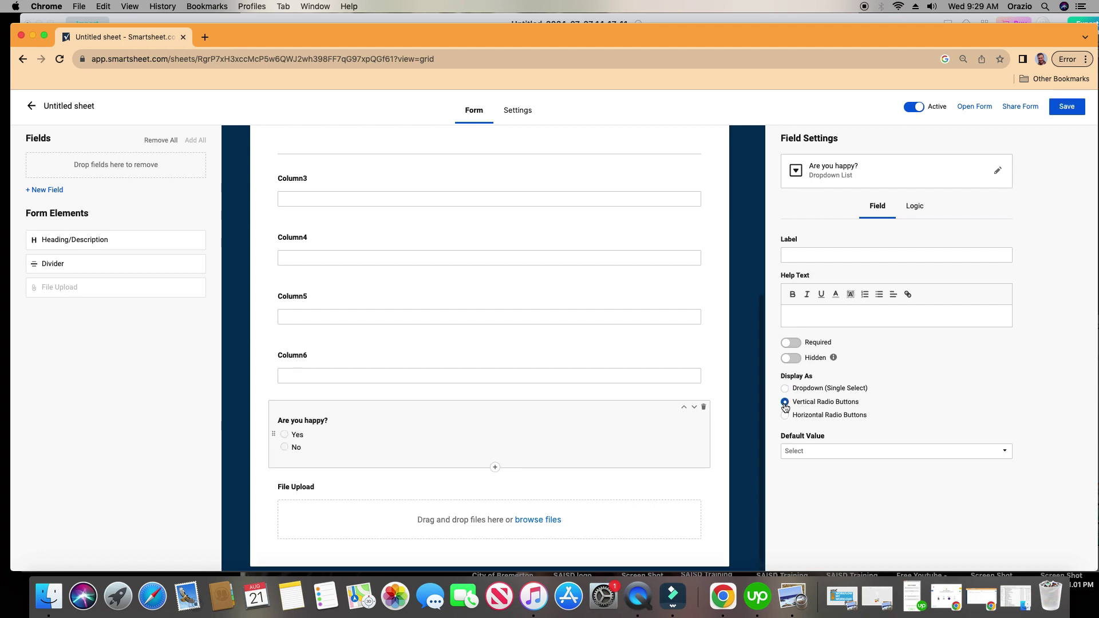
pyautogui.click(786, 416)
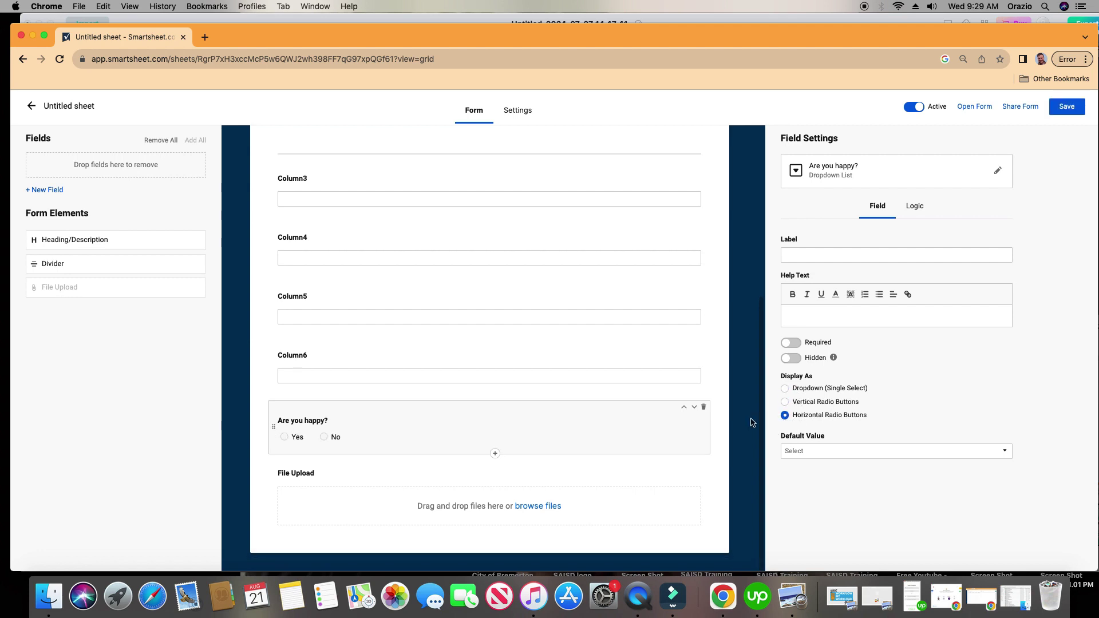
# Step: Mark the Are you happy? question as required
pyautogui.click(613, 363)
pyautogui.click(616, 425)
pyautogui.click(790, 346)
pyautogui.click(790, 346)
pyautogui.click(790, 346)
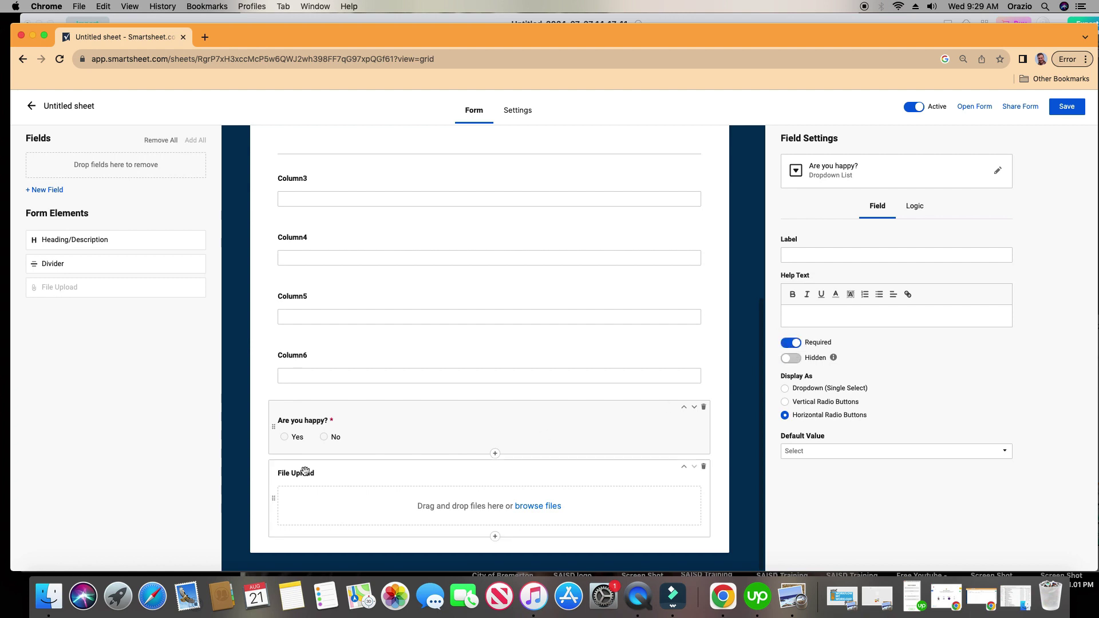
pyautogui.click(796, 346)
pyautogui.click(795, 346)
pyautogui.click(415, 373)
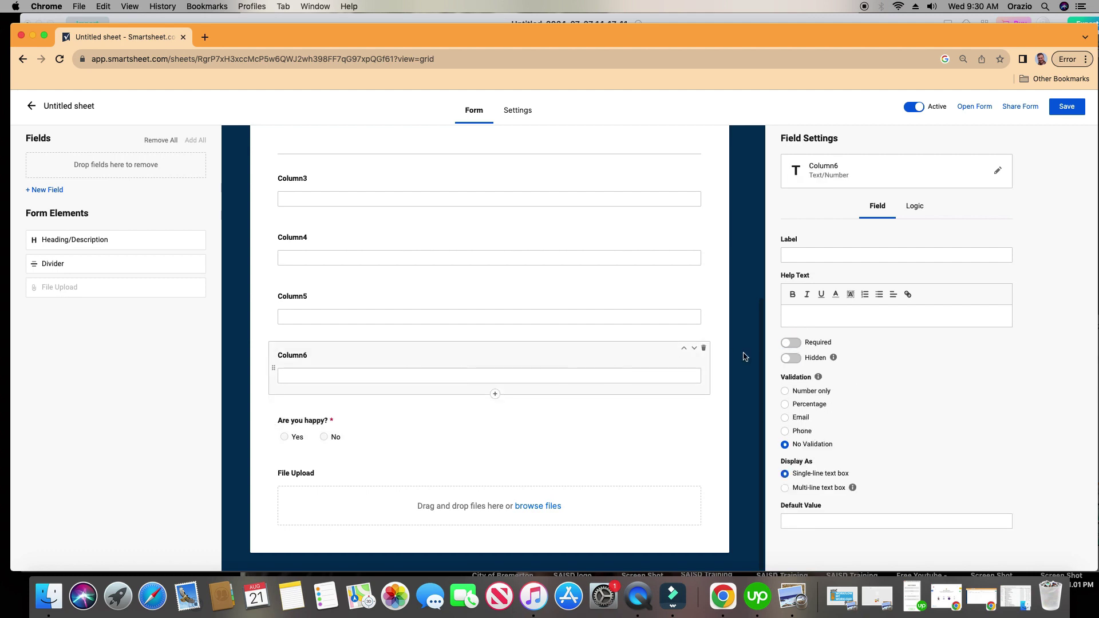
# Step: Make Column6 a required field with No Validation
pyautogui.click(789, 344)
pyautogui.click(786, 393)
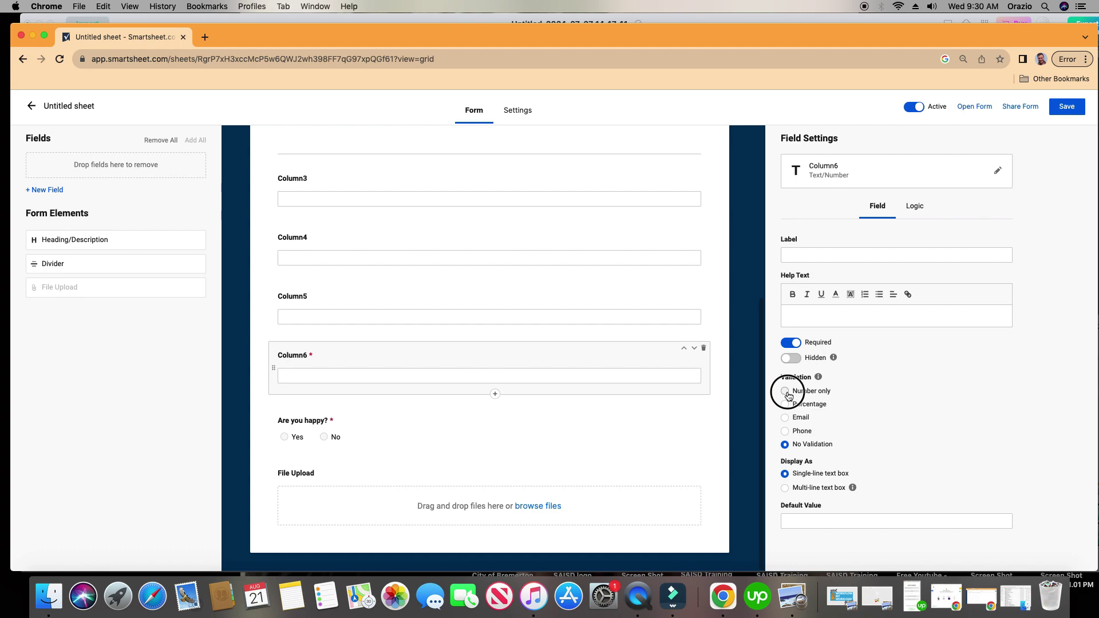
pyautogui.click(785, 419)
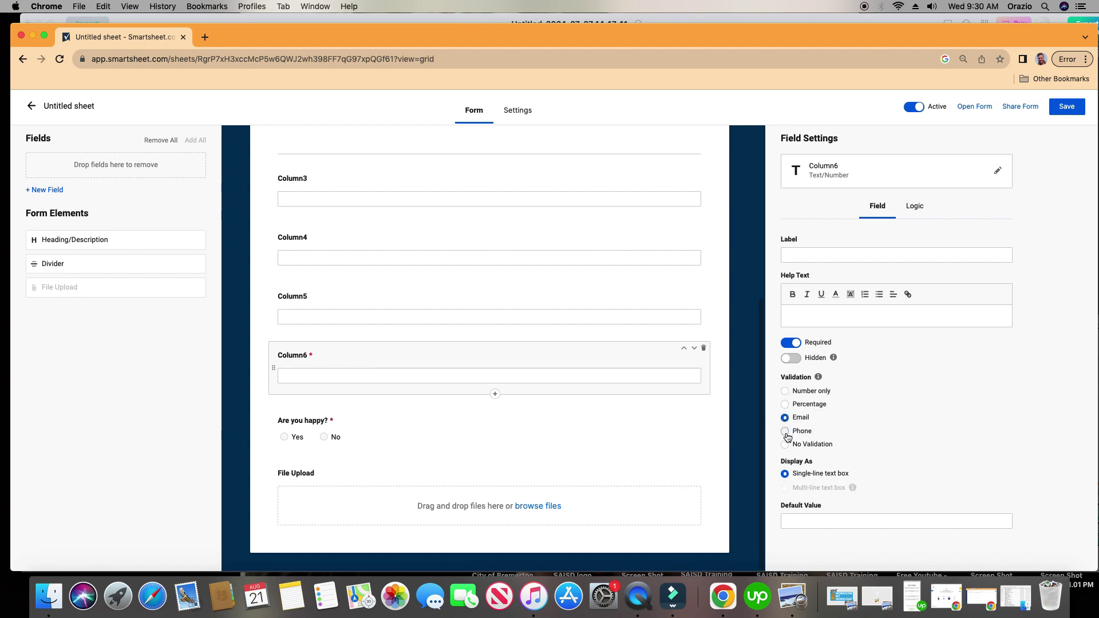
pyautogui.click(785, 431)
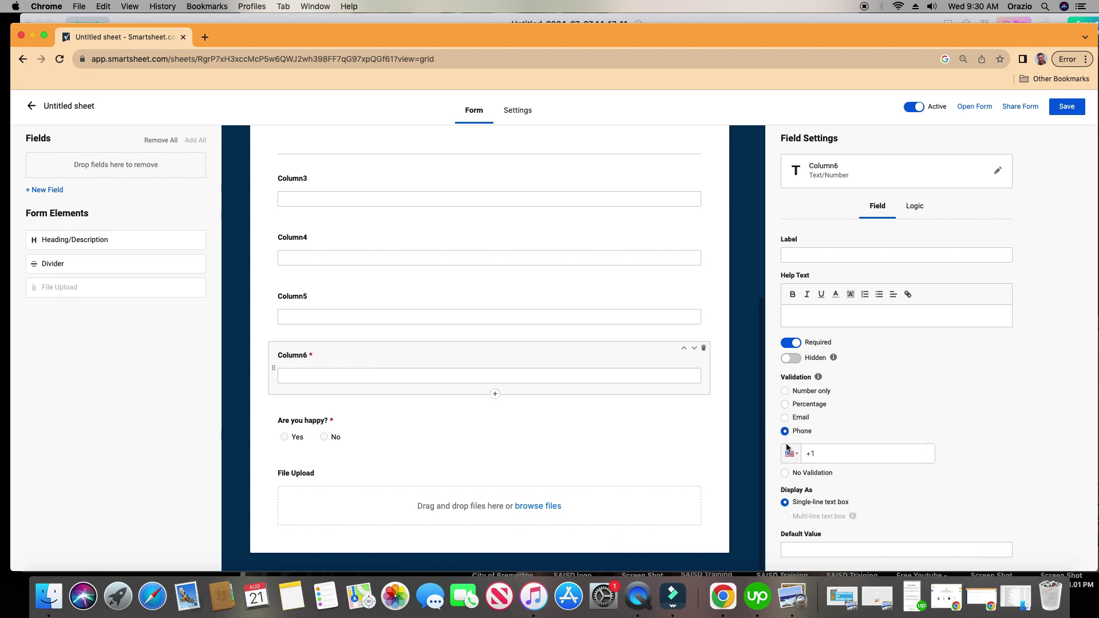
pyautogui.click(785, 472)
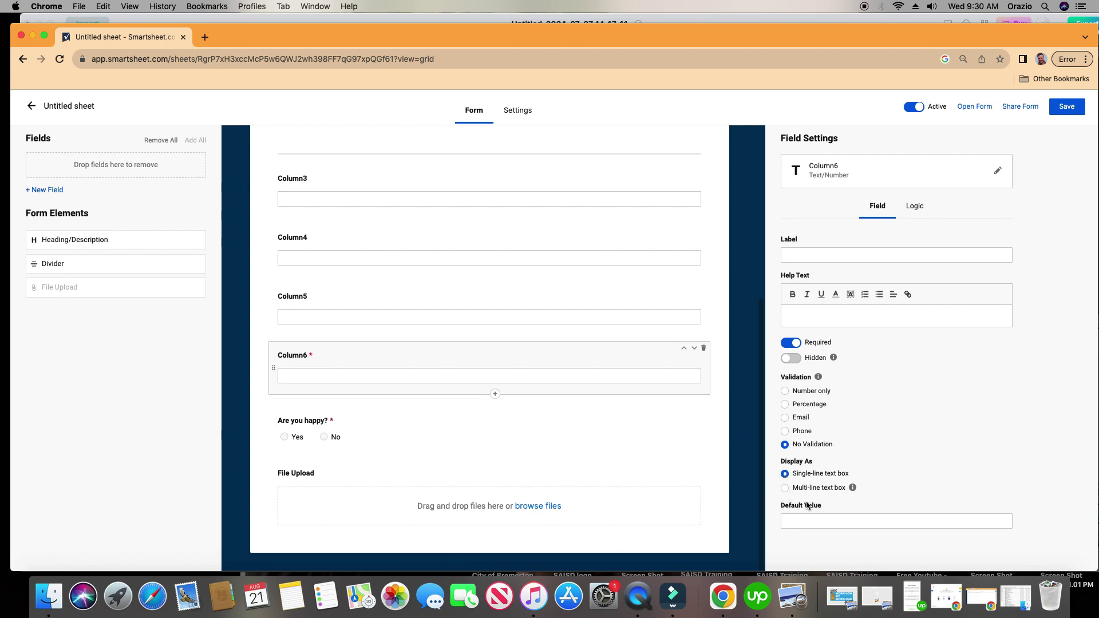
# Step: Set Yes as the default answer for Are you happy? and save the form
pyautogui.click(421, 434)
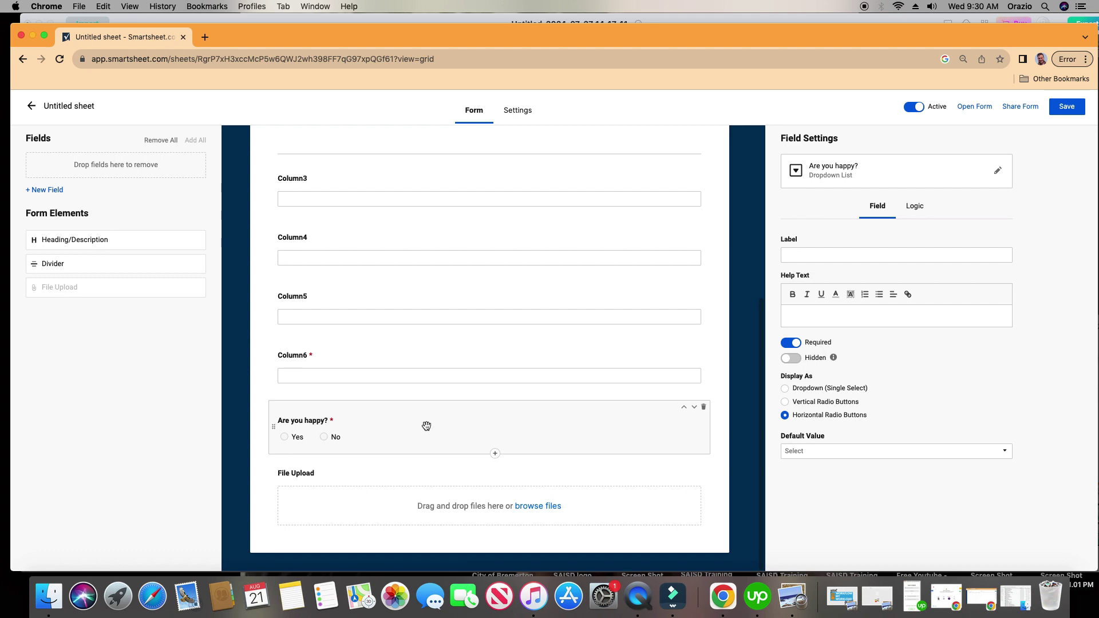
pyautogui.click(833, 451)
pyautogui.click(793, 479)
pyautogui.click(1067, 108)
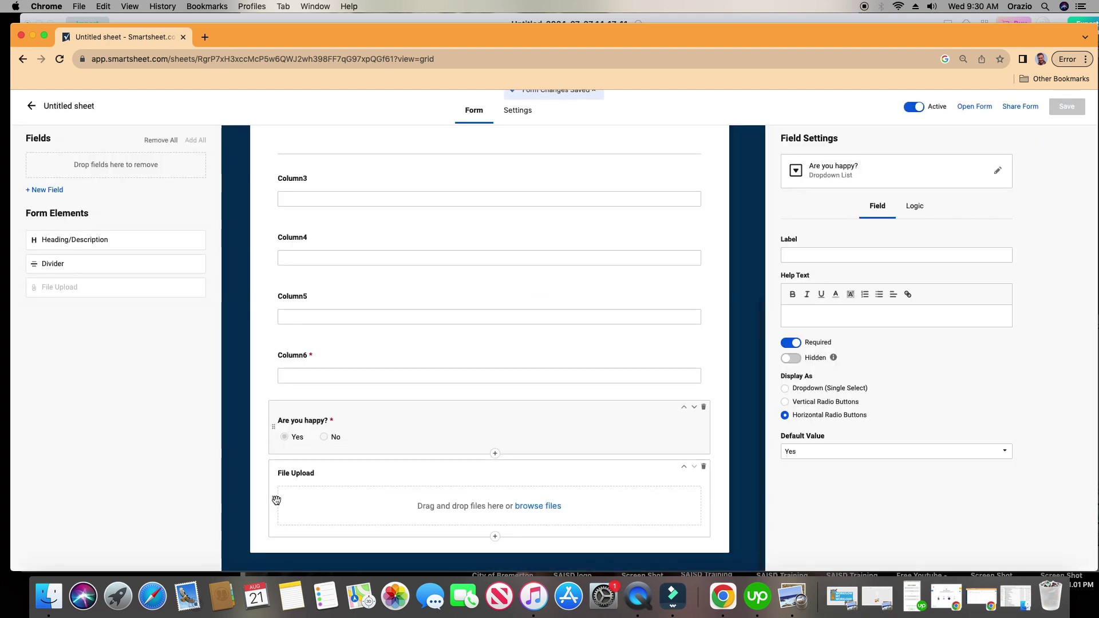
pyautogui.click(972, 107)
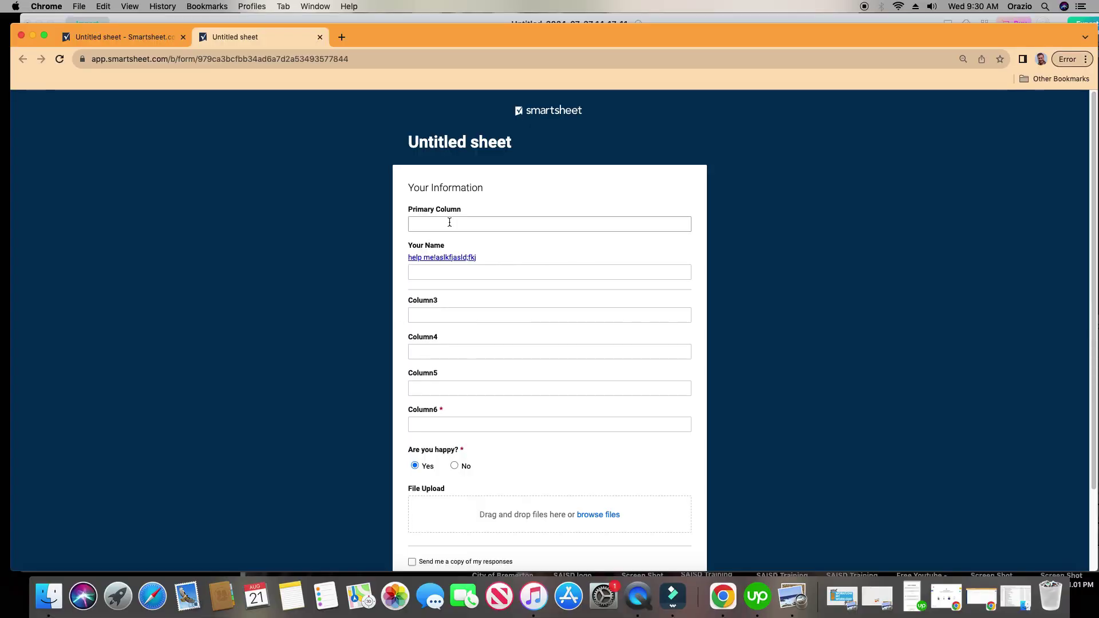
# Step: Enter a test value in the live form's Primary Column field
pyautogui.click(449, 223)
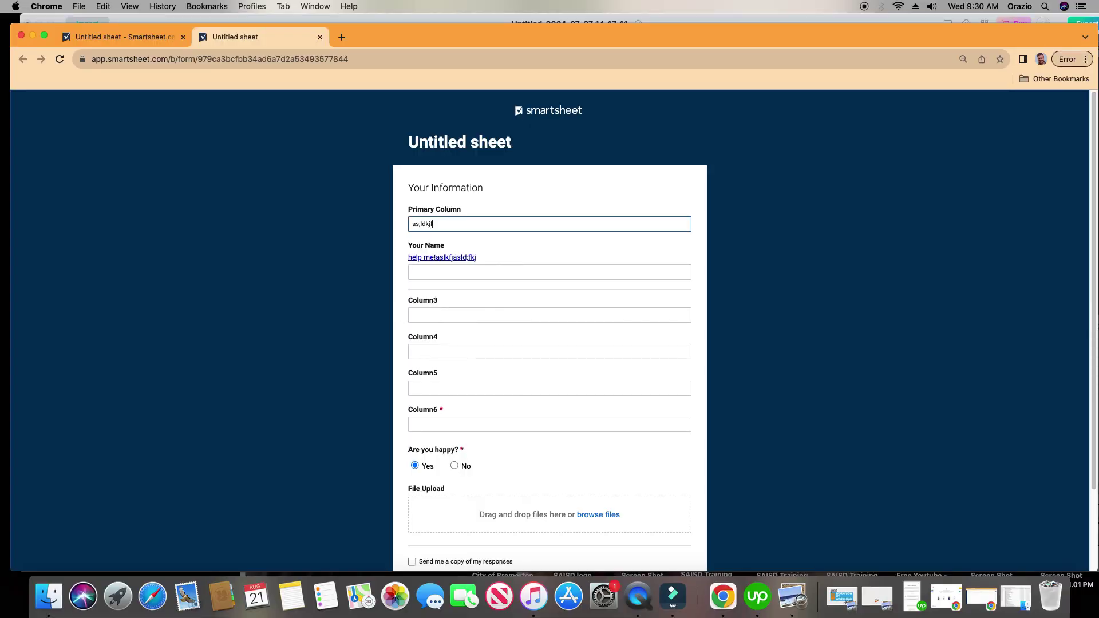
# Step: Confirm the Your Name help link opens Google, then choose Yes for Are you happy?
pyautogui.click(467, 258)
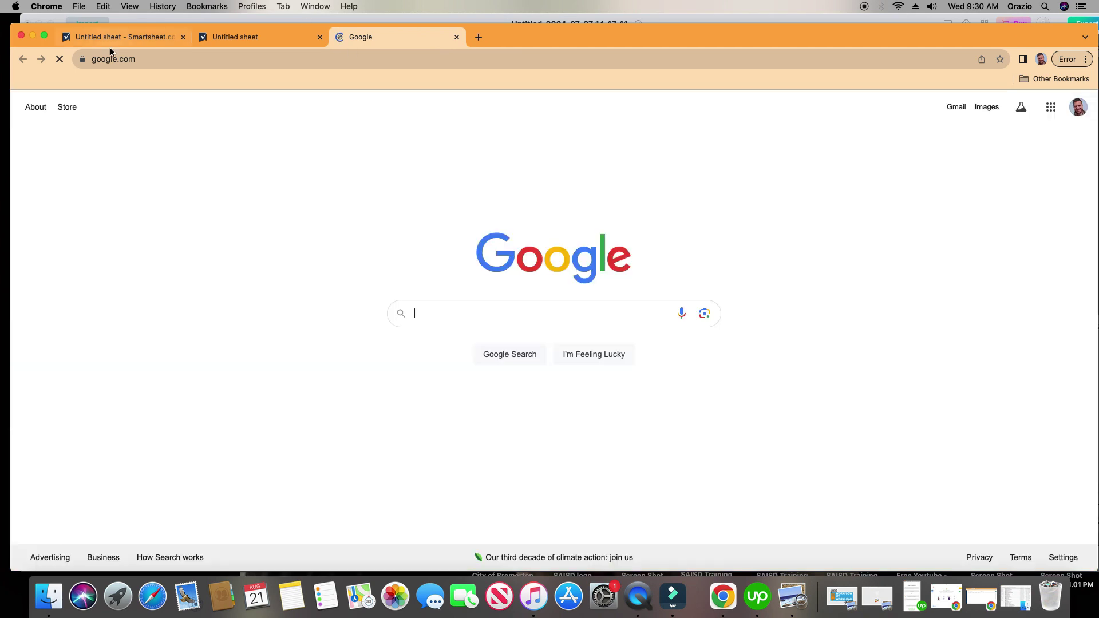
pyautogui.click(457, 37)
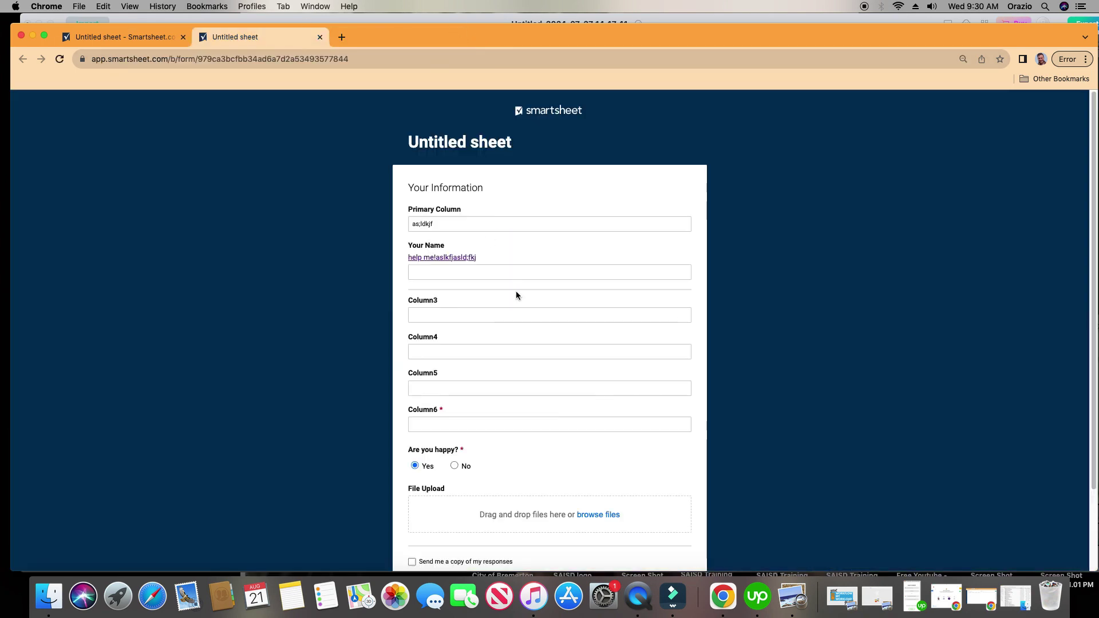
pyautogui.click(467, 424)
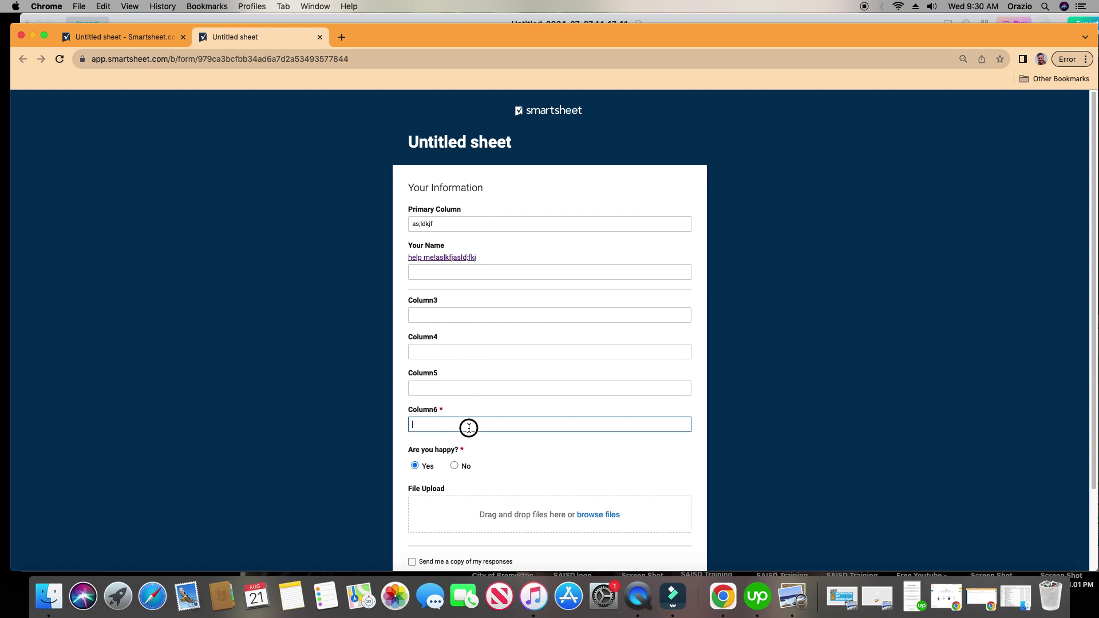
pyautogui.scroll(-3, 446, 349)
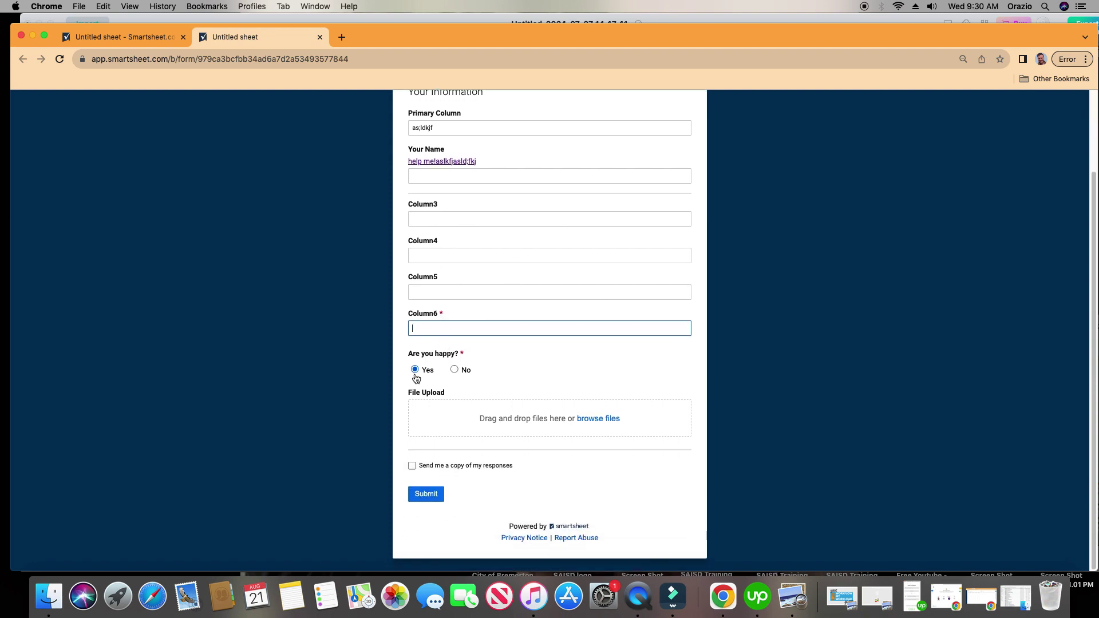
pyautogui.click(456, 371)
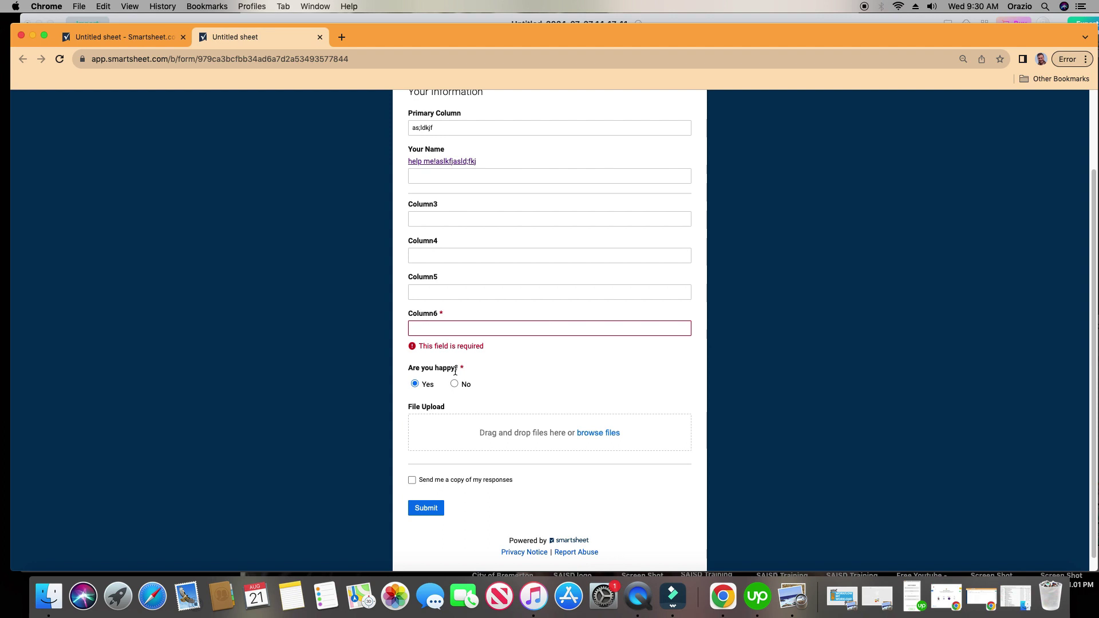
pyautogui.click(415, 384)
pyautogui.click(455, 384)
# Step: Submit with Column6 empty, then fill Column6 with 'asdf' and resubmit successfully
pyautogui.click(428, 509)
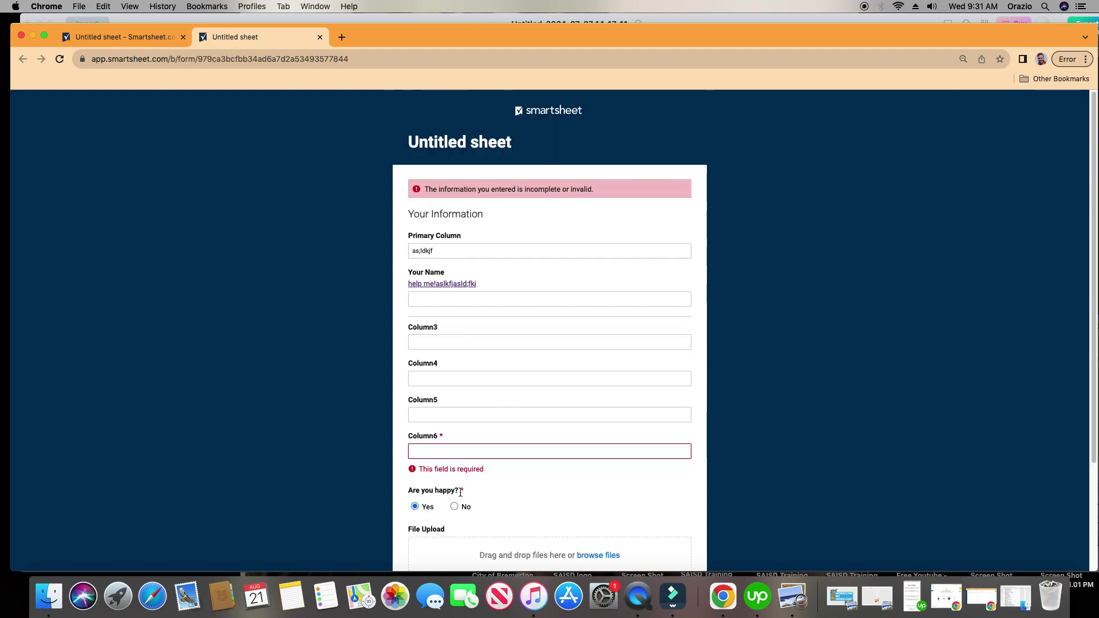
pyautogui.click(478, 451)
pyautogui.write('asdf')
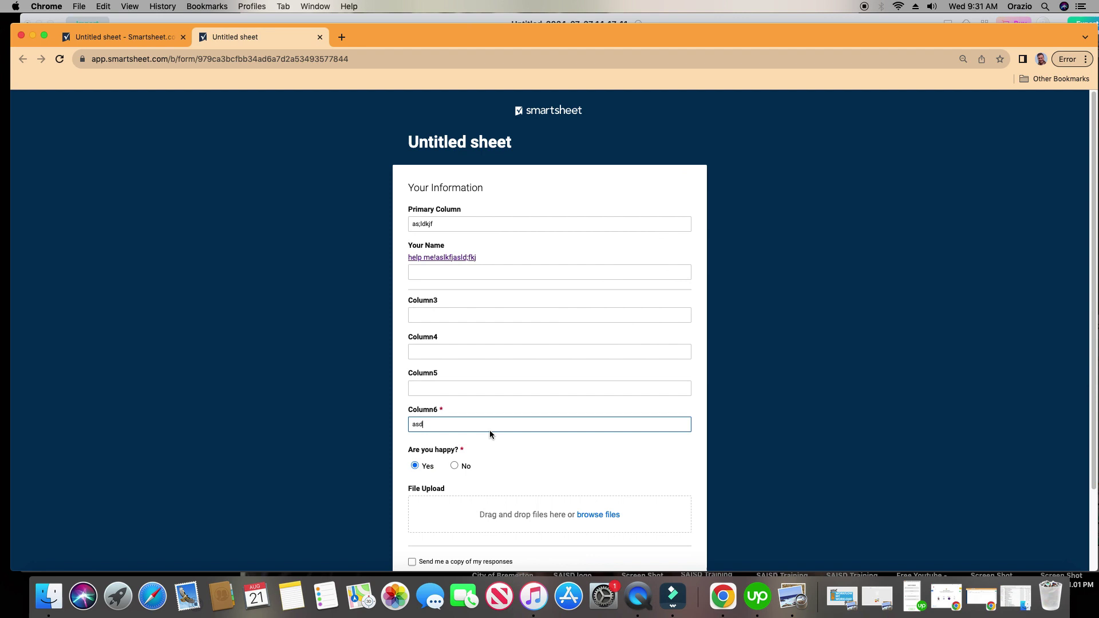
pyautogui.scroll(-3, 490, 430)
pyautogui.click(428, 491)
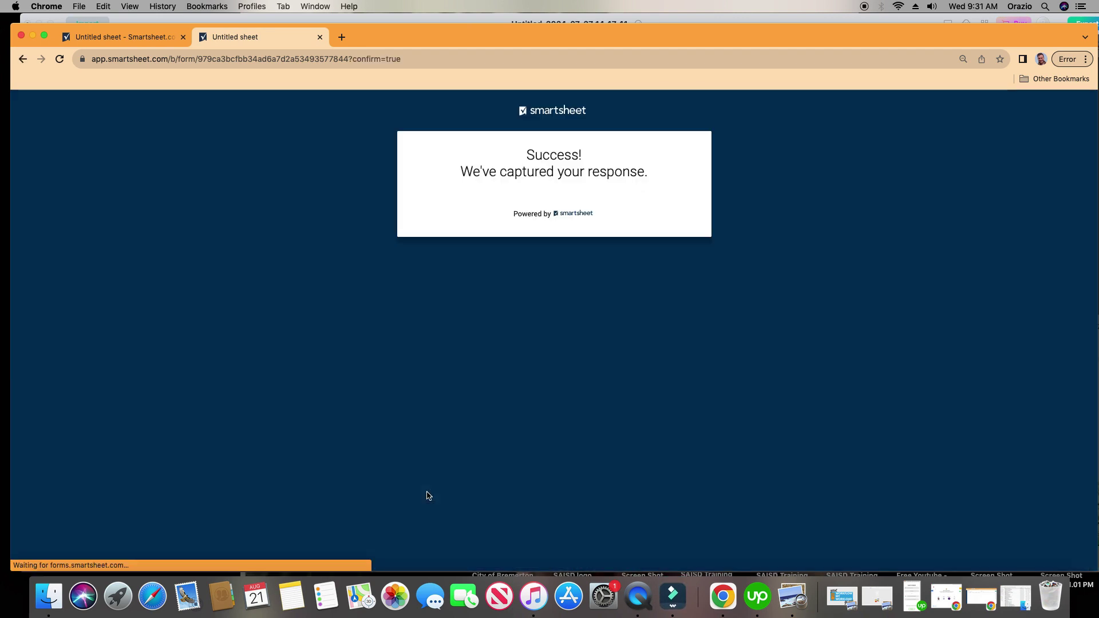
# Step: Leave the form builder, close the Forms list, and reload the Untitled sheet to show the response
pyautogui.click(320, 37)
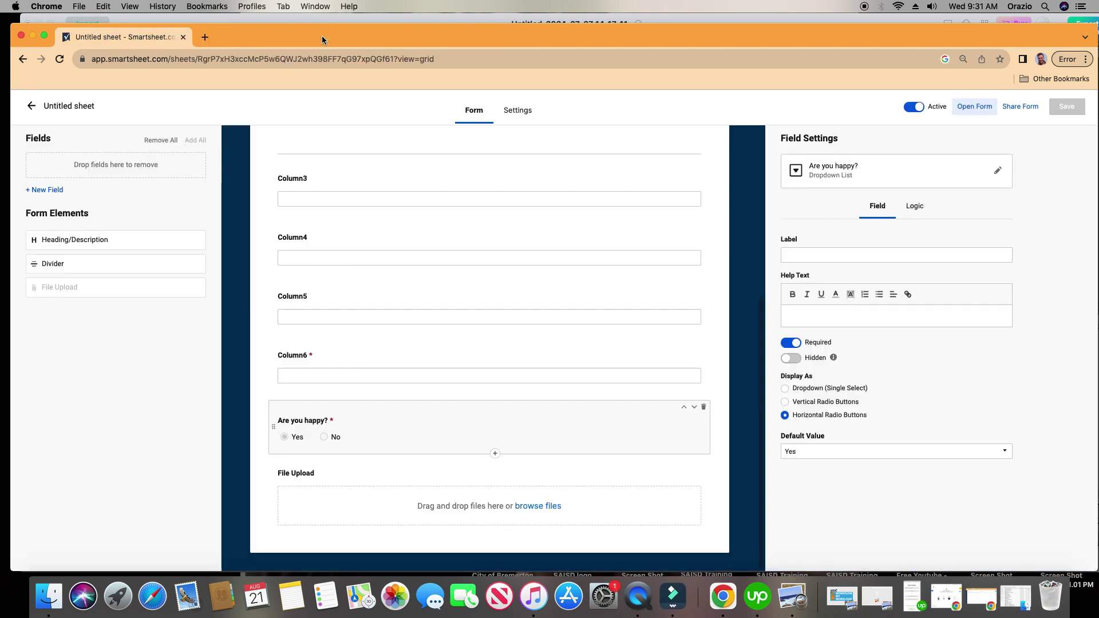
pyautogui.scroll(3, 503, 343)
pyautogui.scroll(3, 503, 343)
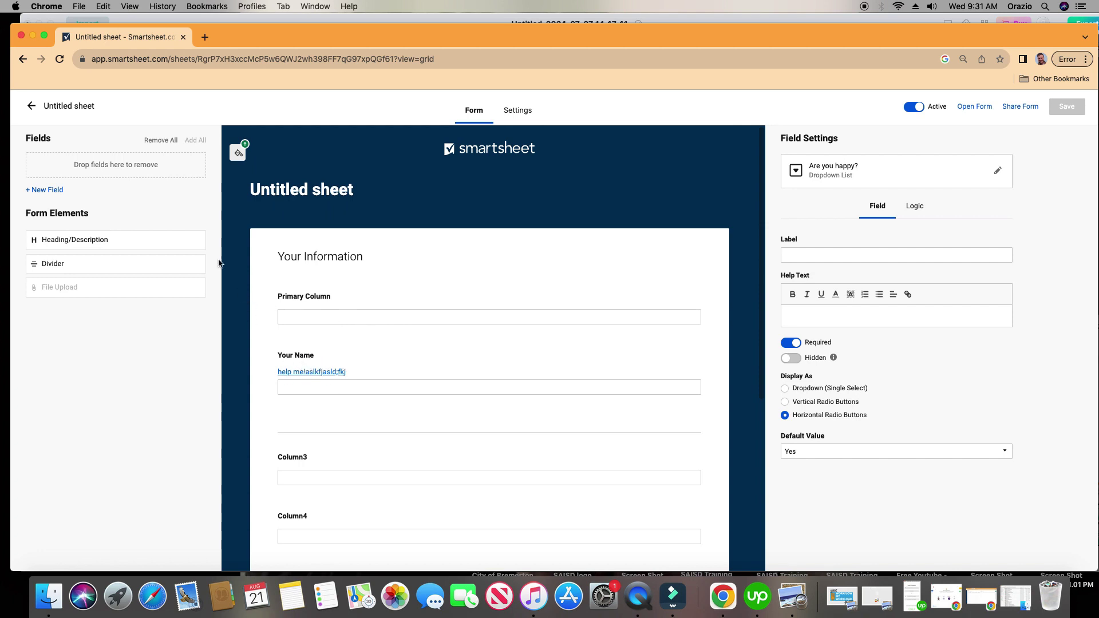
pyautogui.click(64, 108)
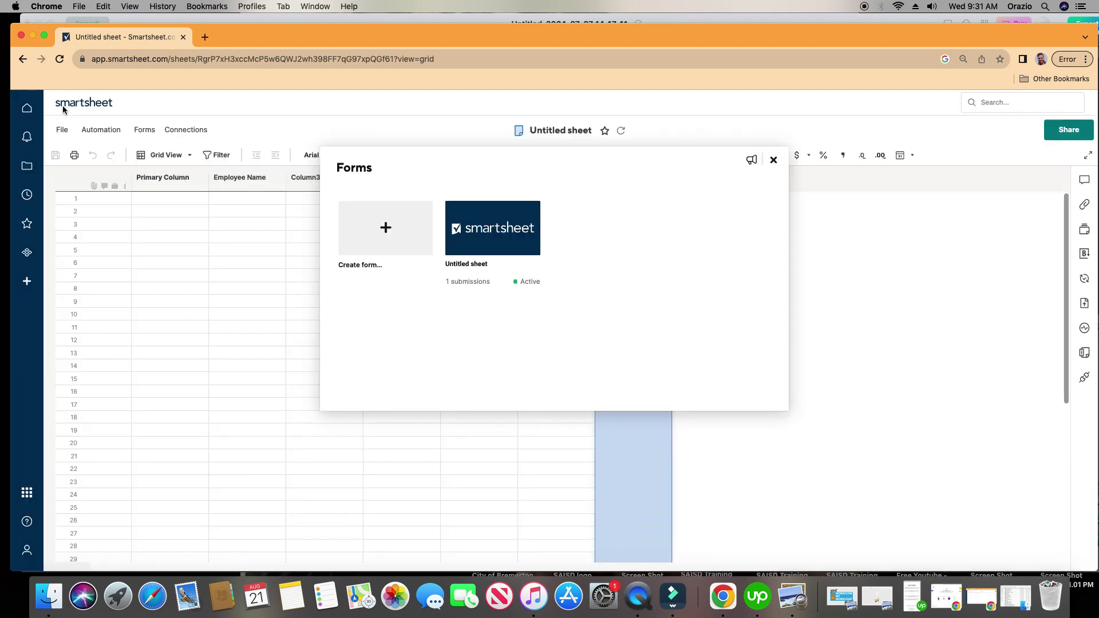
pyautogui.click(774, 160)
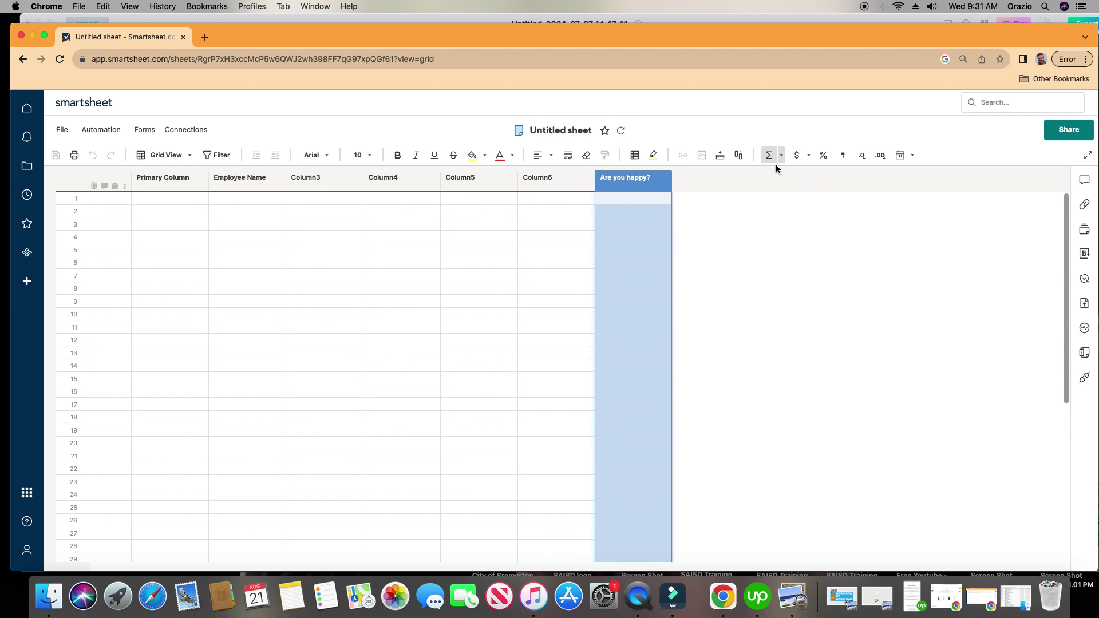
pyautogui.click(60, 59)
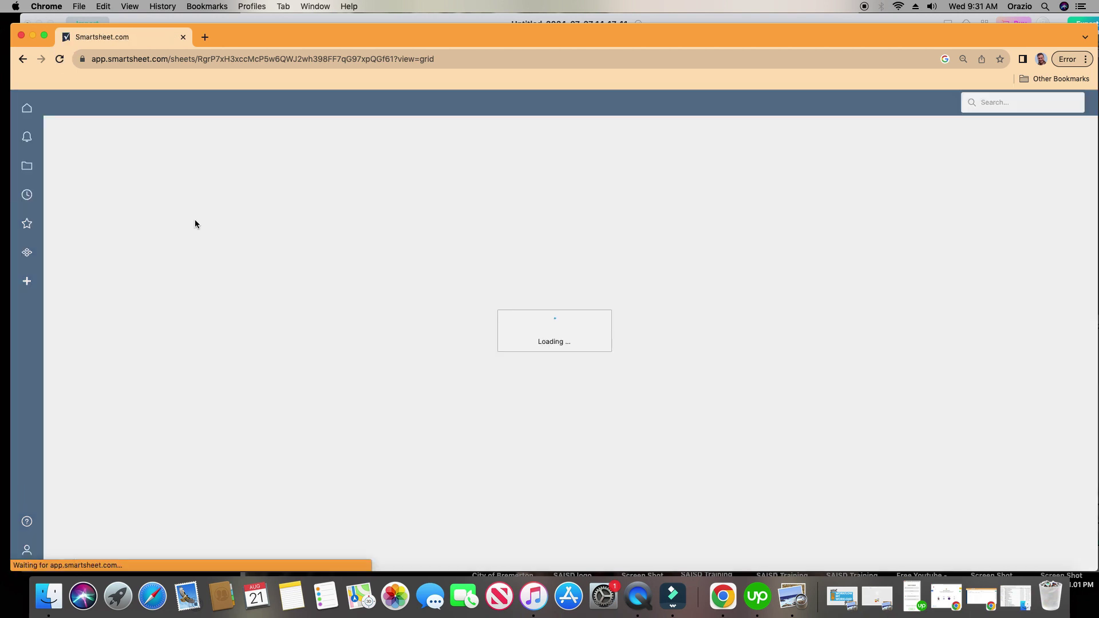